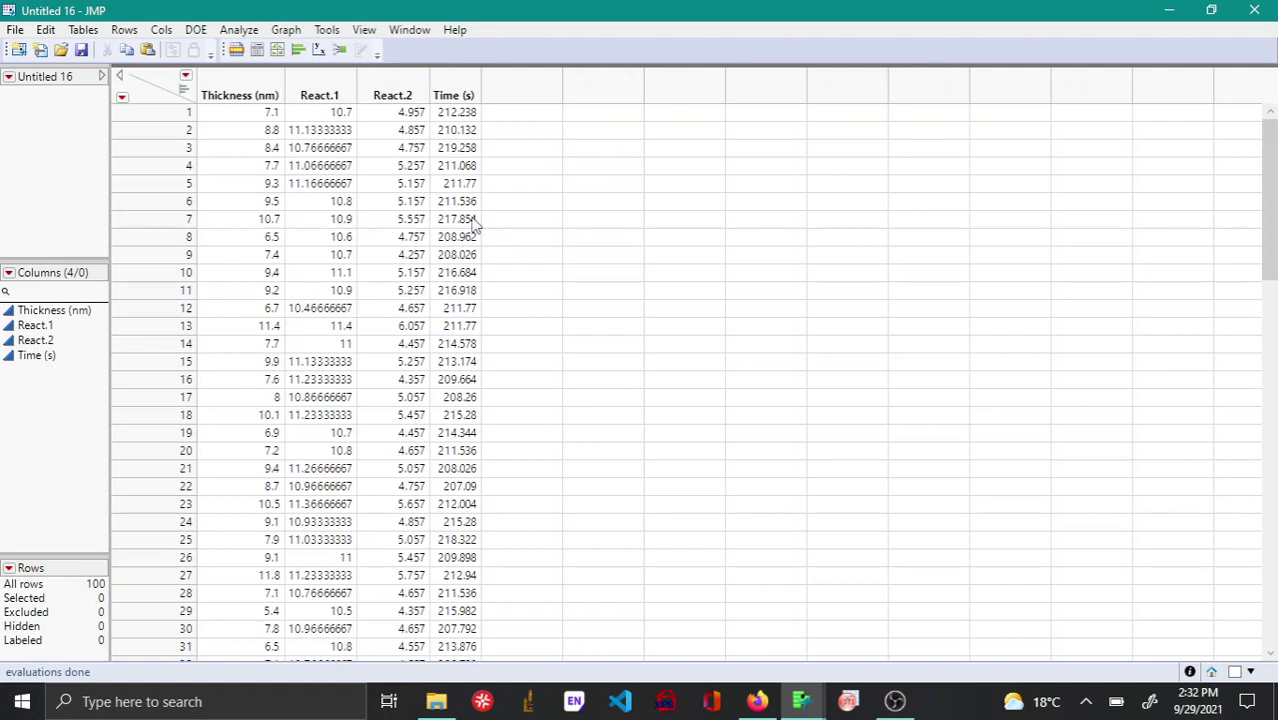
- Launch Fit Model with Thickness (nm) as Y and React.1, React.2 and Time (s) as effects
{"action": "left_click", "coordinate": [228, 33]}
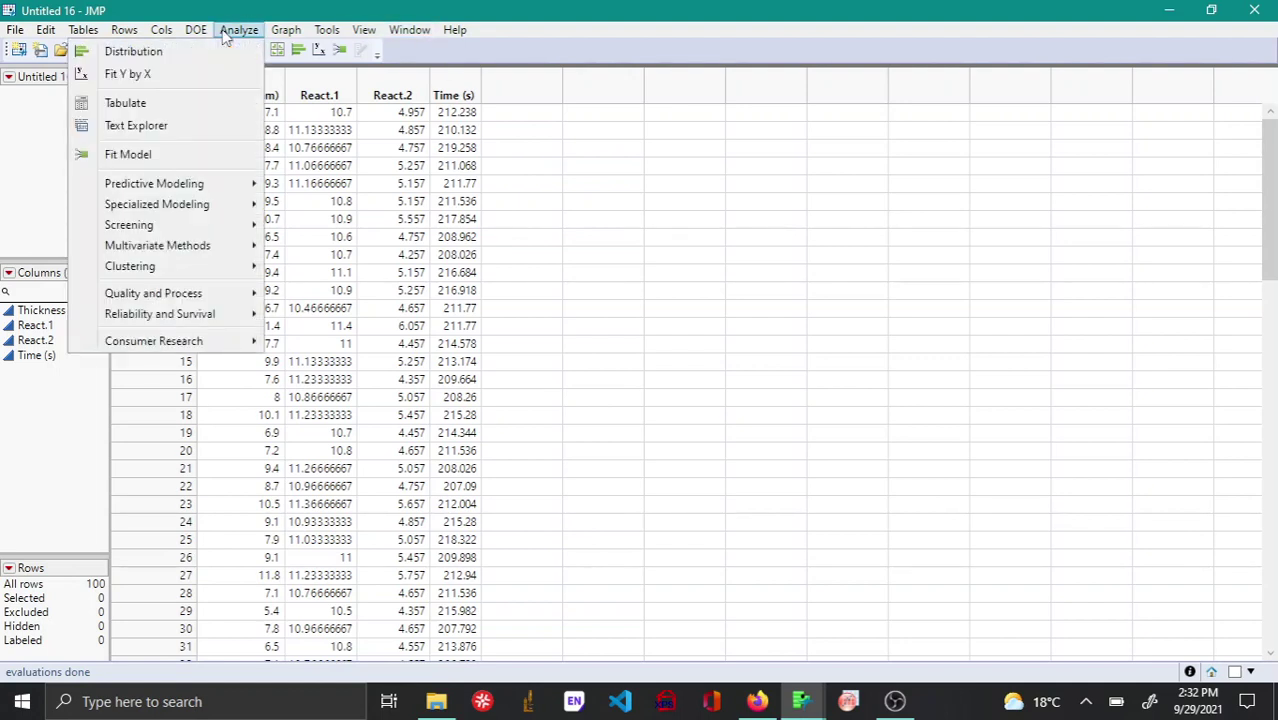
{"action": "left_click", "coordinate": [198, 157]}
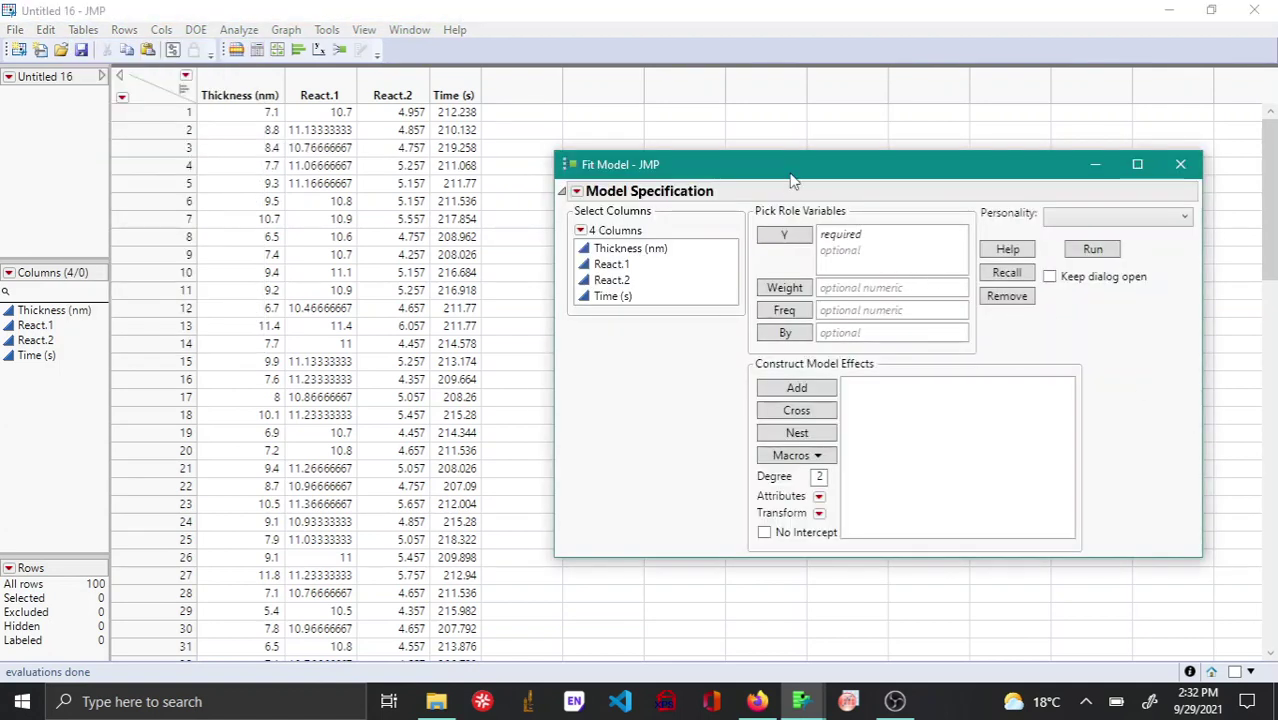
{"action": "left_click_drag", "start_coordinate": [792, 180], "coordinate": [777, 135]}
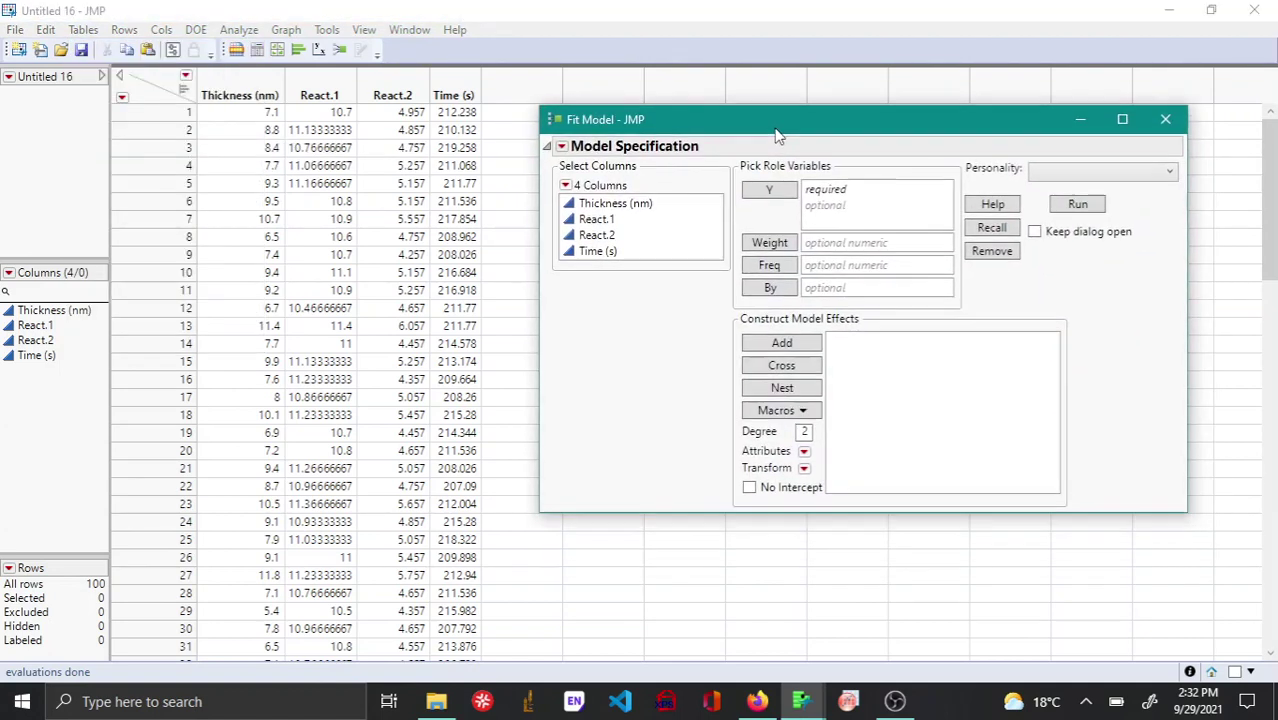
{"action": "left_click", "coordinate": [622, 205]}
{"action": "left_click", "coordinate": [769, 191]}
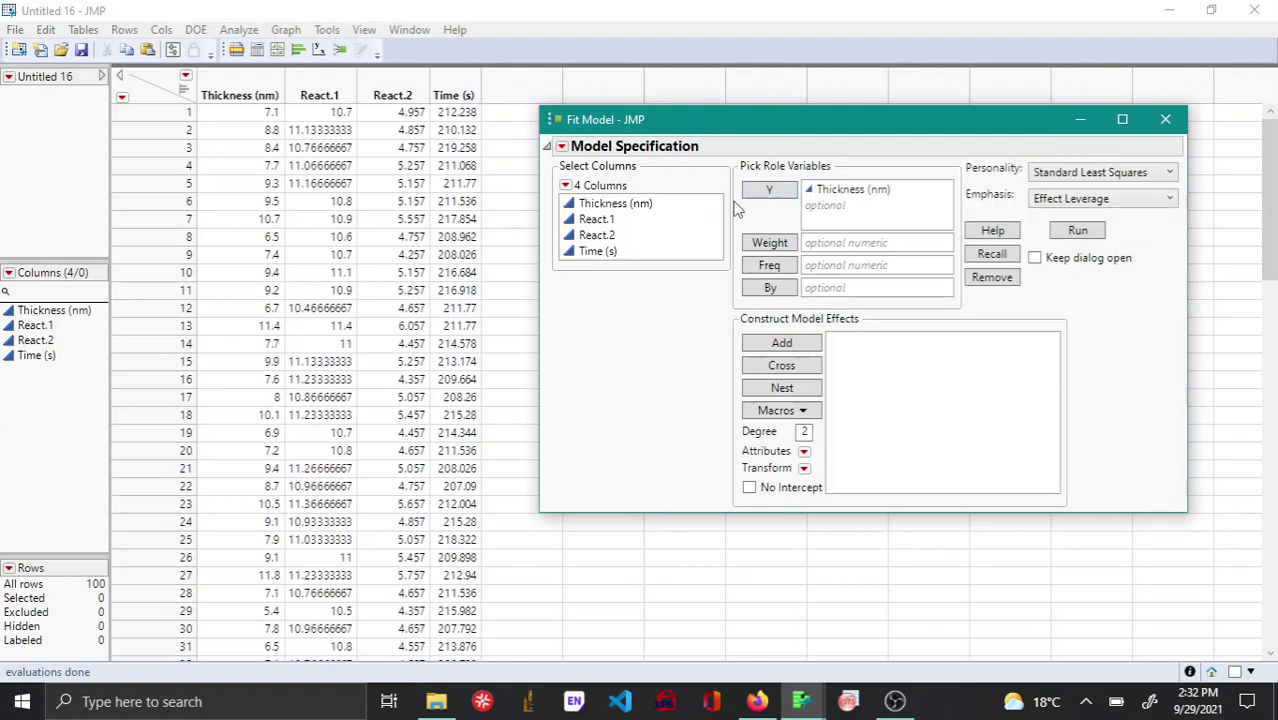
{"action": "left_click_drag", "start_coordinate": [636, 222], "coordinate": [630, 252]}
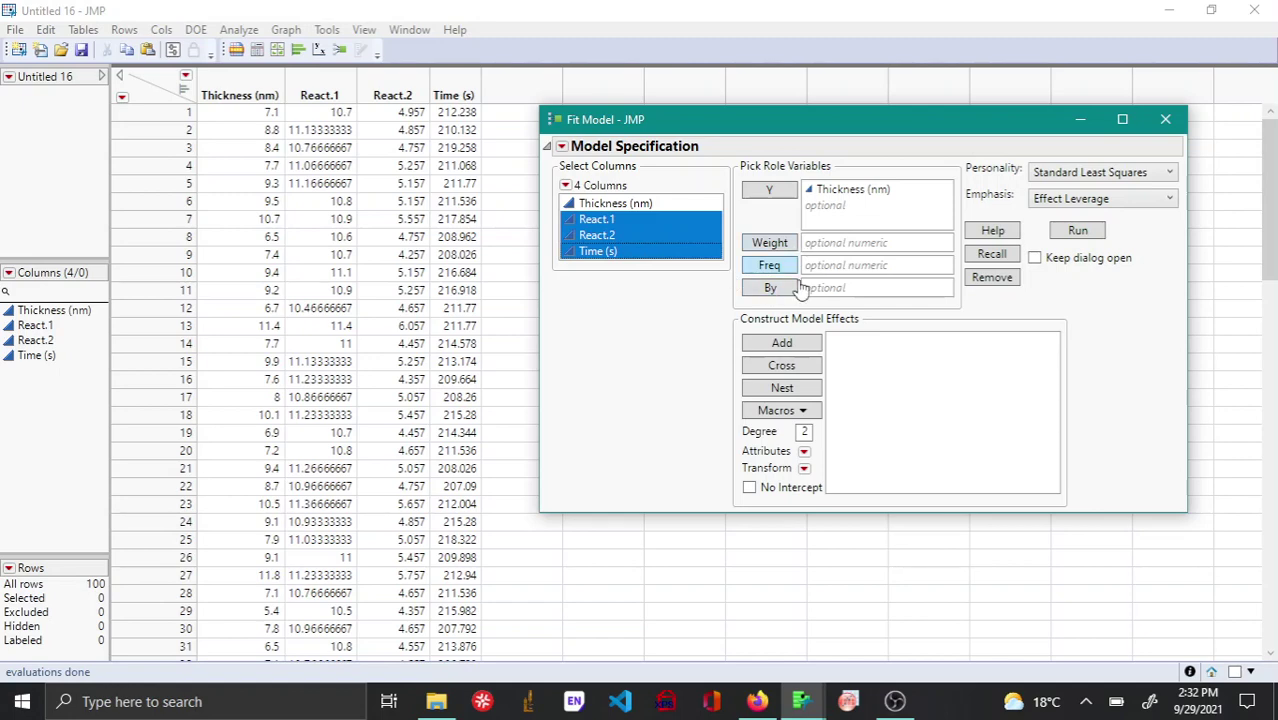
{"action": "left_click", "coordinate": [806, 345]}
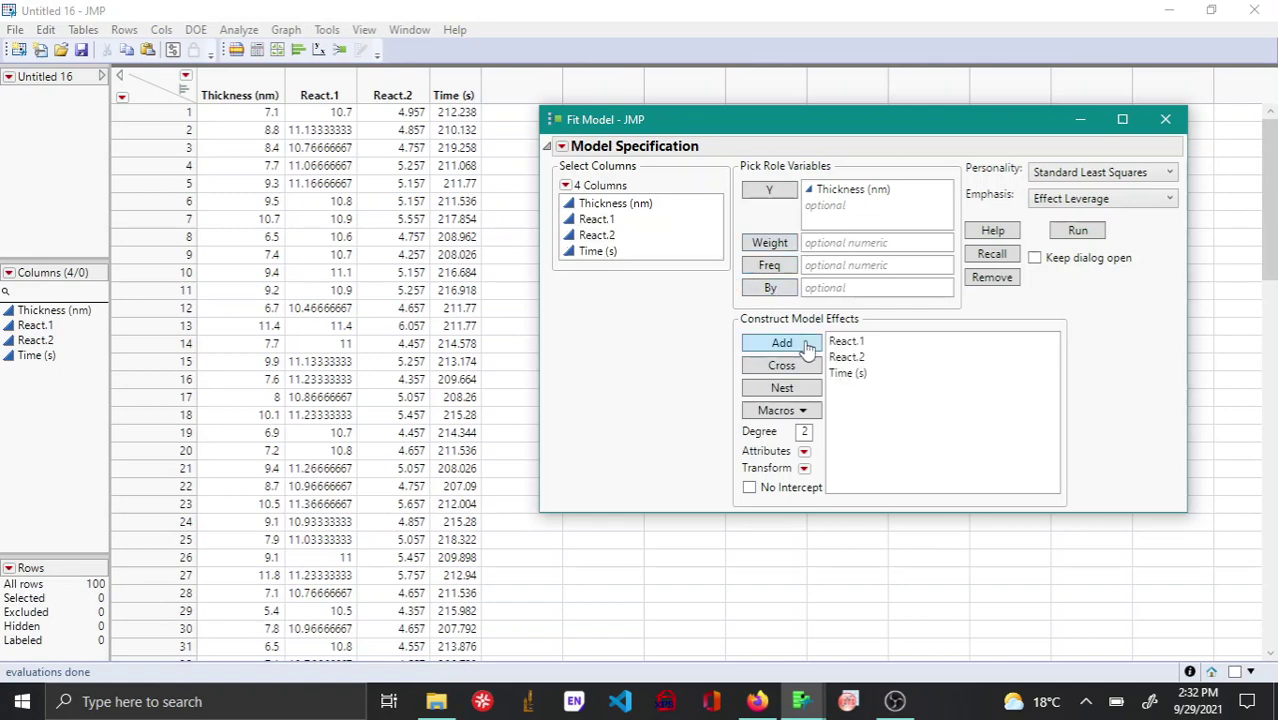
- Run the Standard Least Squares fit for Thickness (nm) and maximize the report window
{"action": "left_click", "coordinate": [1075, 235]}
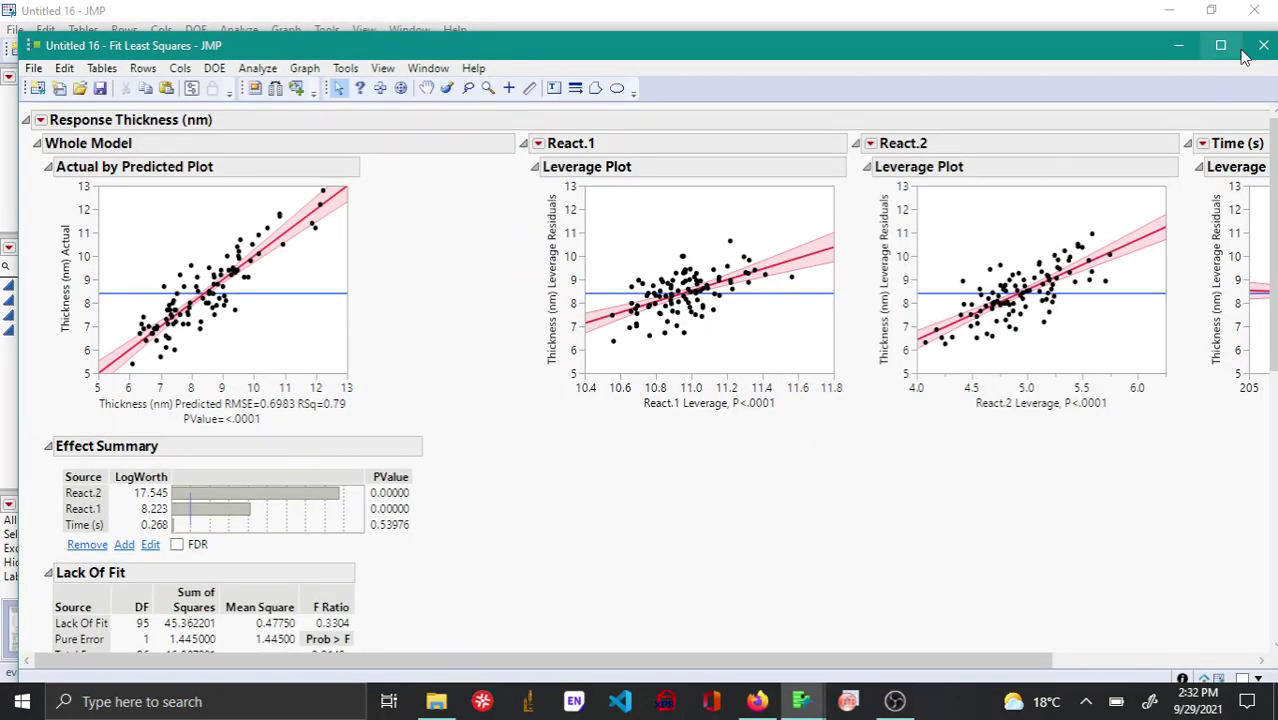
{"action": "left_click", "coordinate": [1228, 47]}
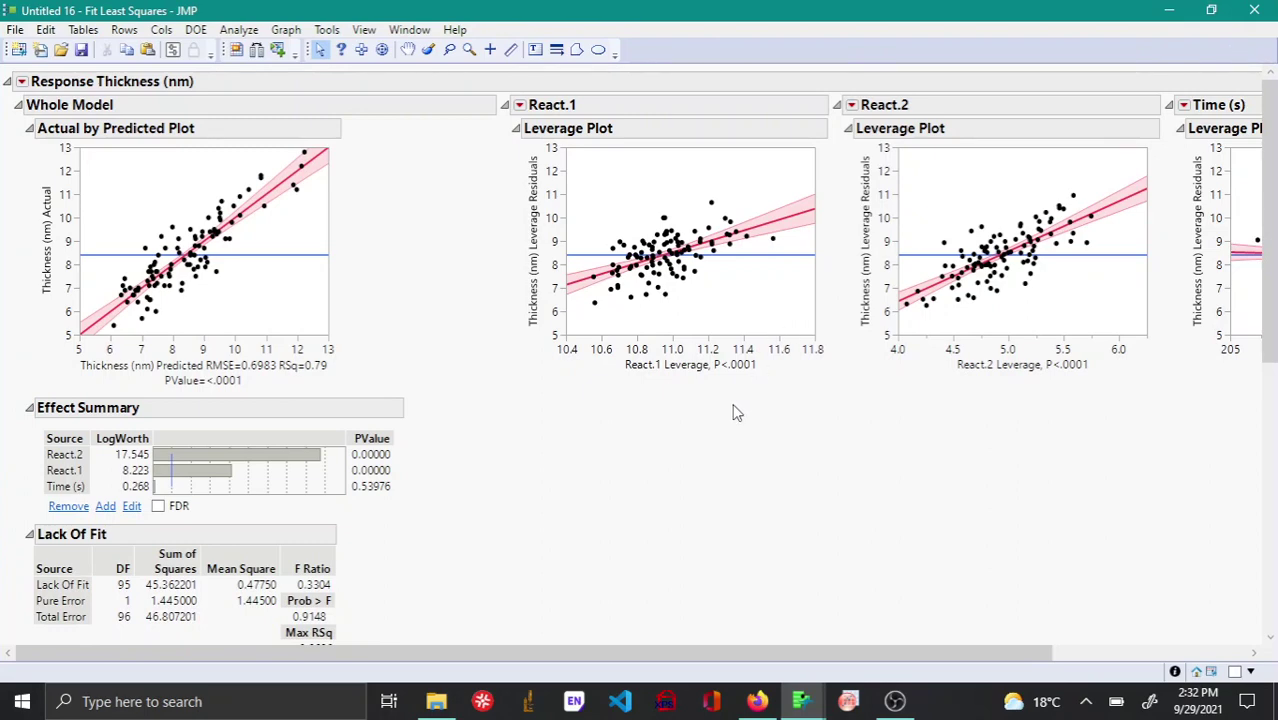
{"action": "scroll", "coordinate": [280, 342], "scroll_direction": "down", "scroll_amount": 5}
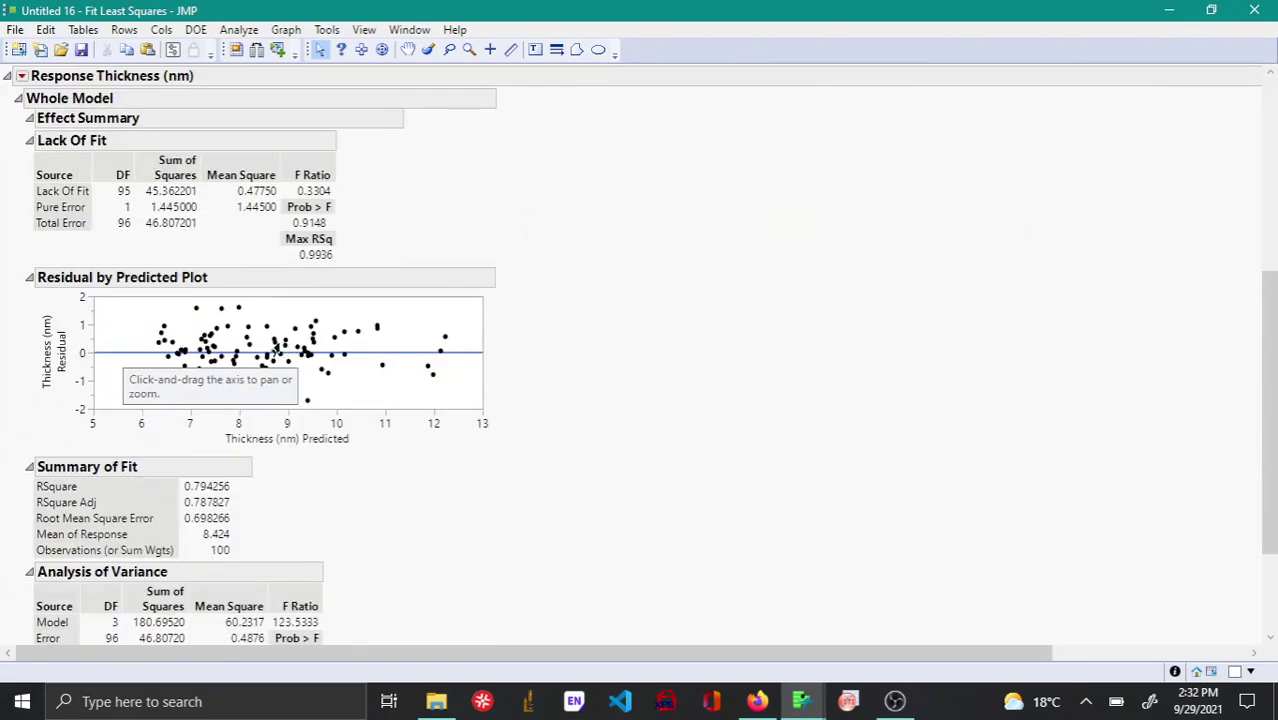
{"action": "scroll", "coordinate": [127, 344], "scroll_direction": "down", "scroll_amount": 3}
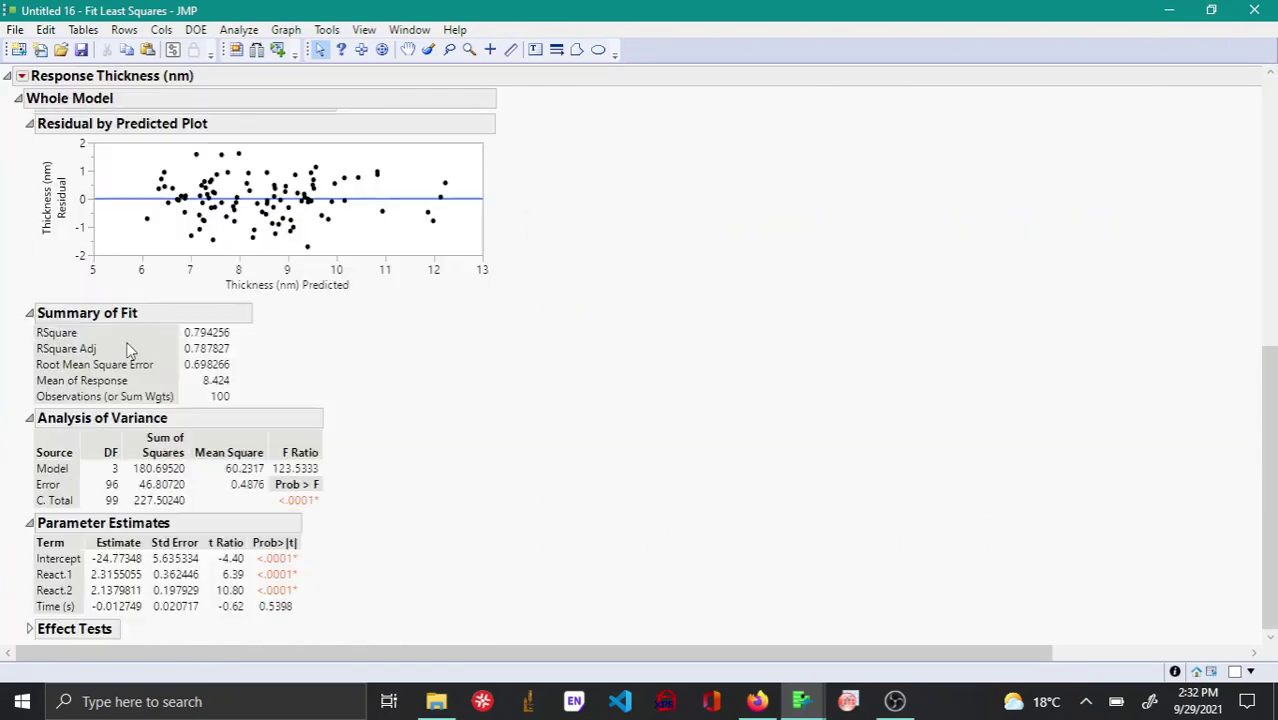
- Collapse Parameter Estimates, Analysis of Variance, Lack Of Fit and Effect Summary, keeping Summary of Fit expanded
{"action": "left_click", "coordinate": [31, 525]}
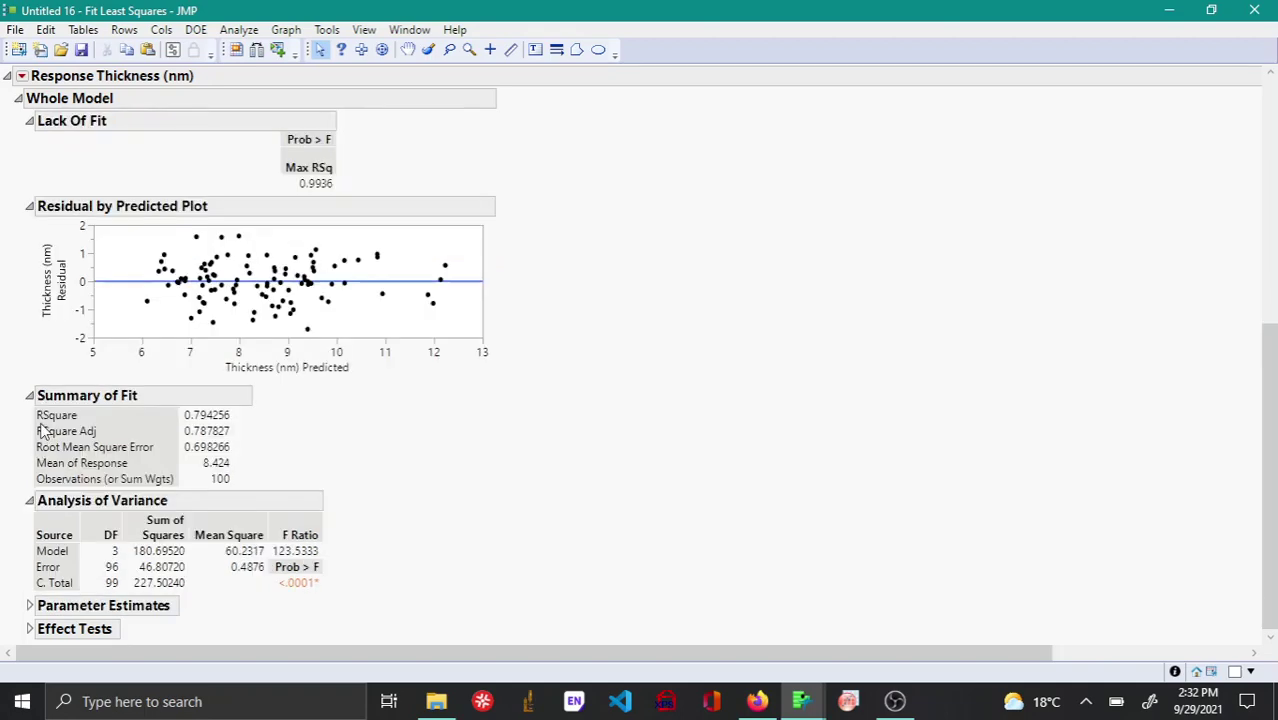
{"action": "left_click", "coordinate": [30, 502]}
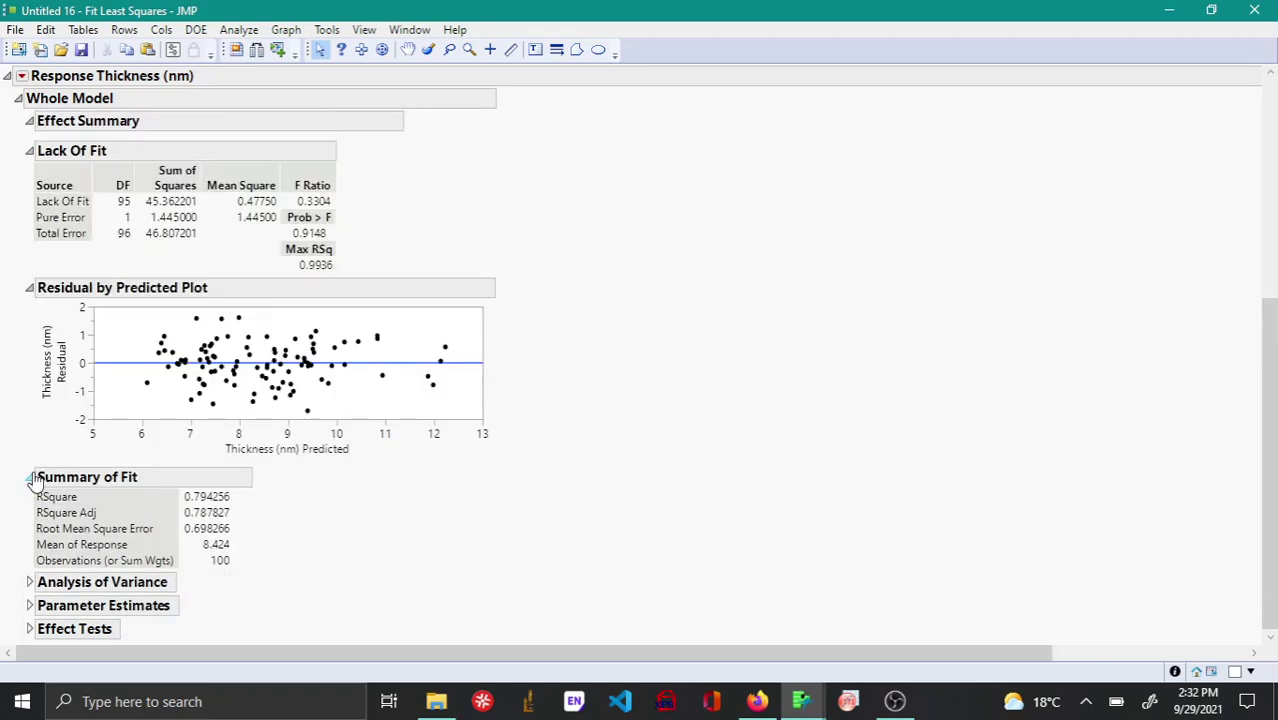
{"action": "left_click", "coordinate": [30, 474]}
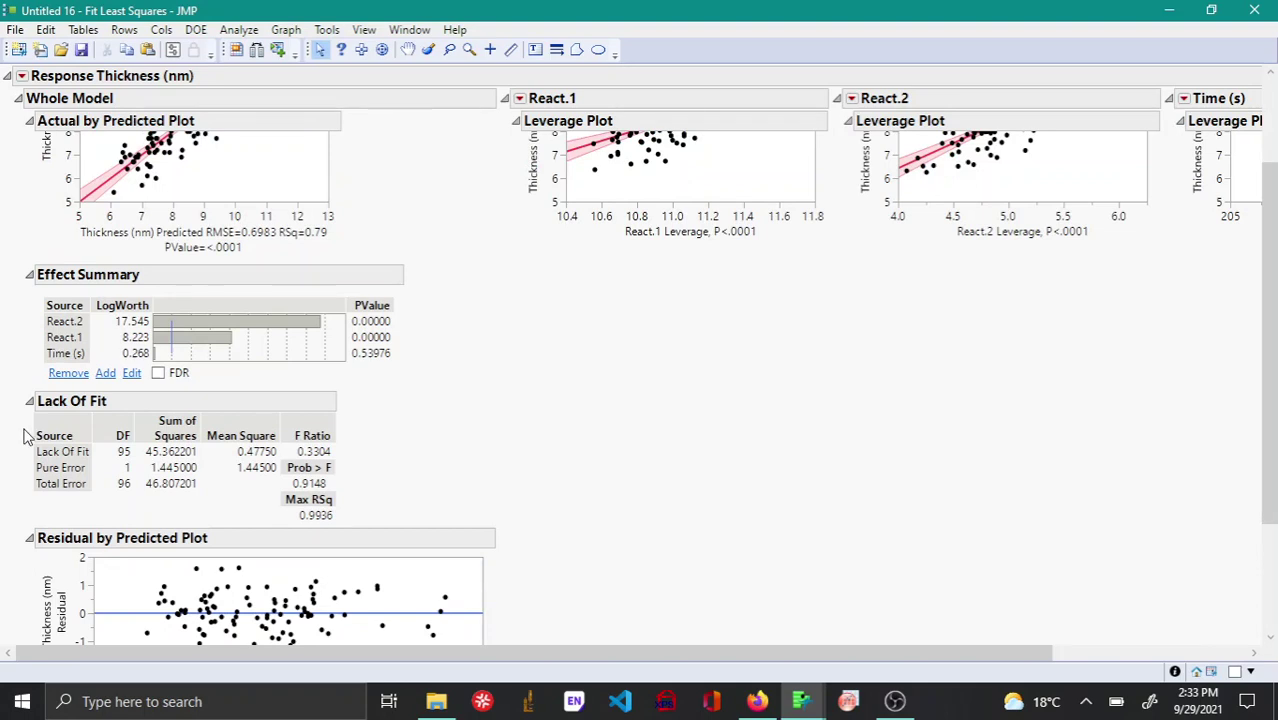
{"action": "left_click", "coordinate": [31, 412]}
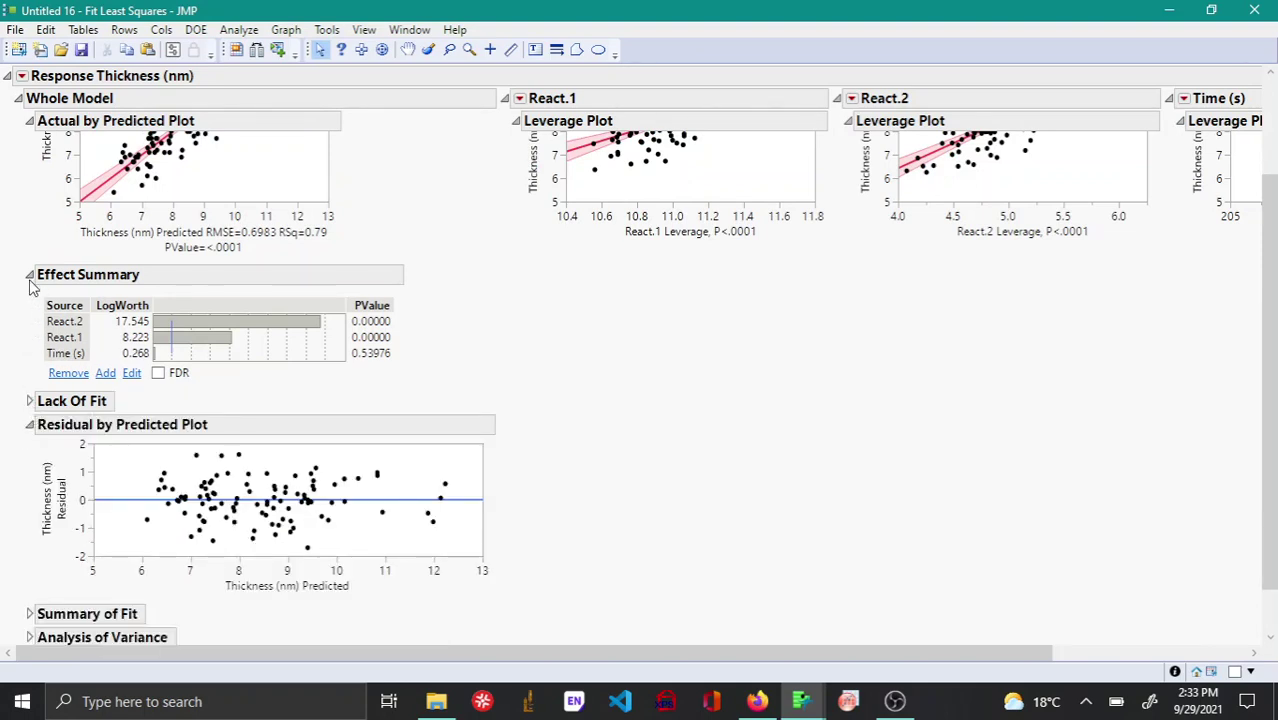
{"action": "left_click", "coordinate": [30, 274]}
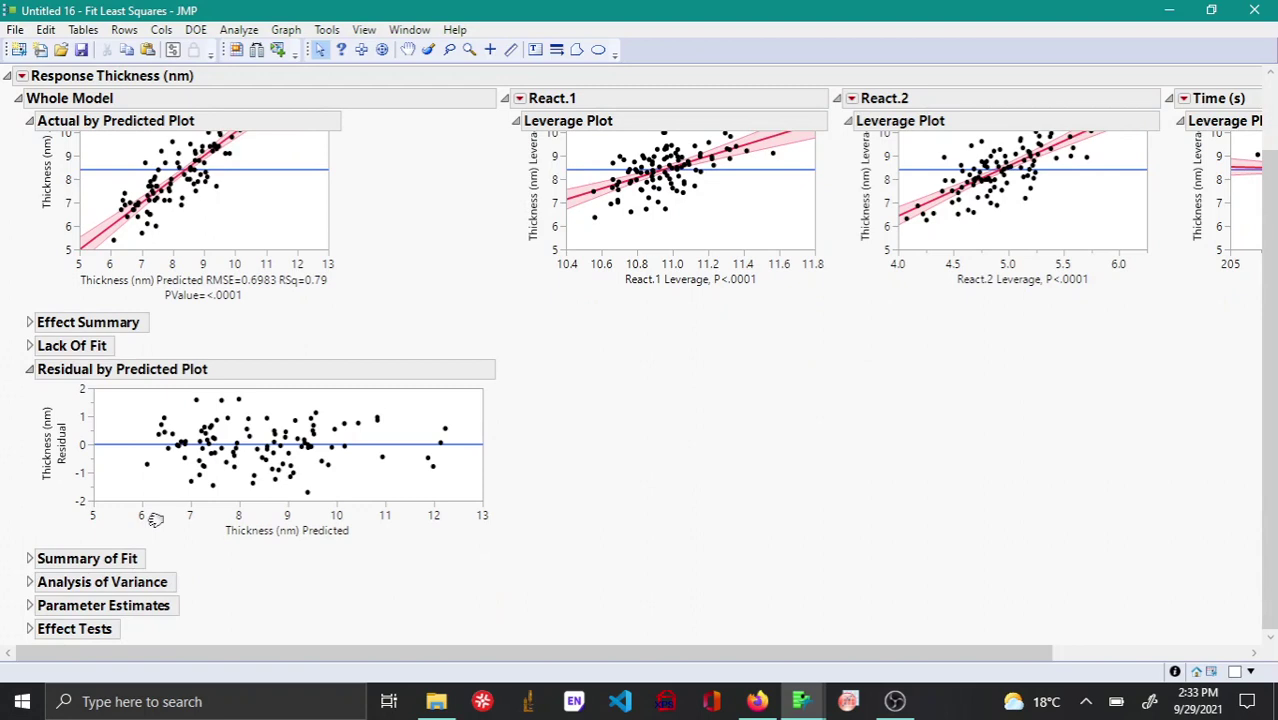
{"action": "left_click", "coordinate": [30, 559]}
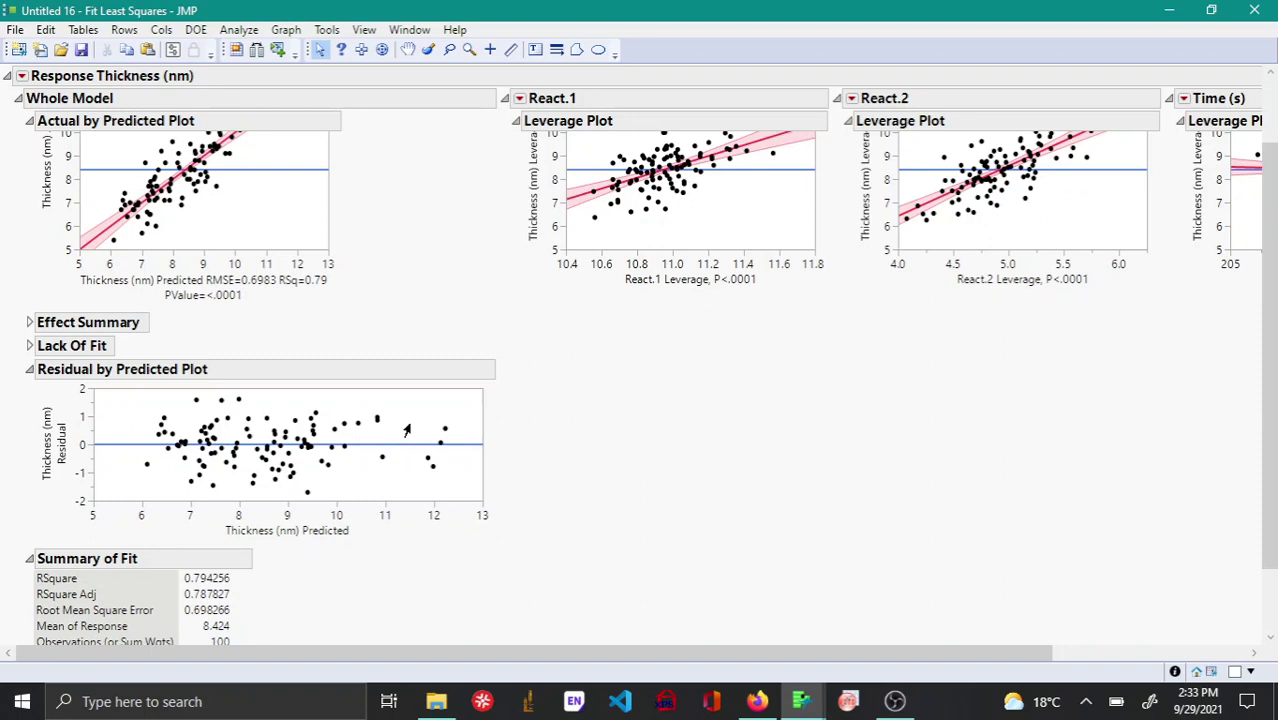
- Add Plot Residual by Row from Row Diagnostics, showing residuals across all 100 rows
{"action": "left_click", "coordinate": [22, 77]}
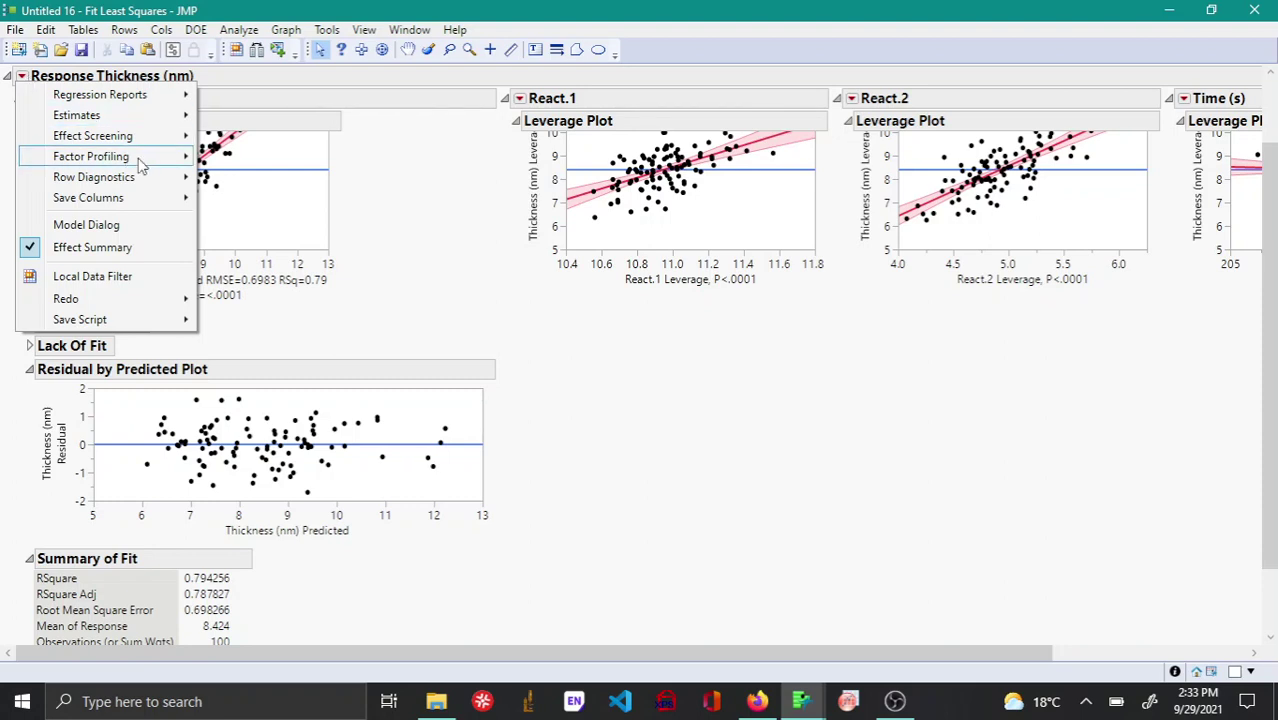
{"action": "mouse_move", "coordinate": [147, 177]}
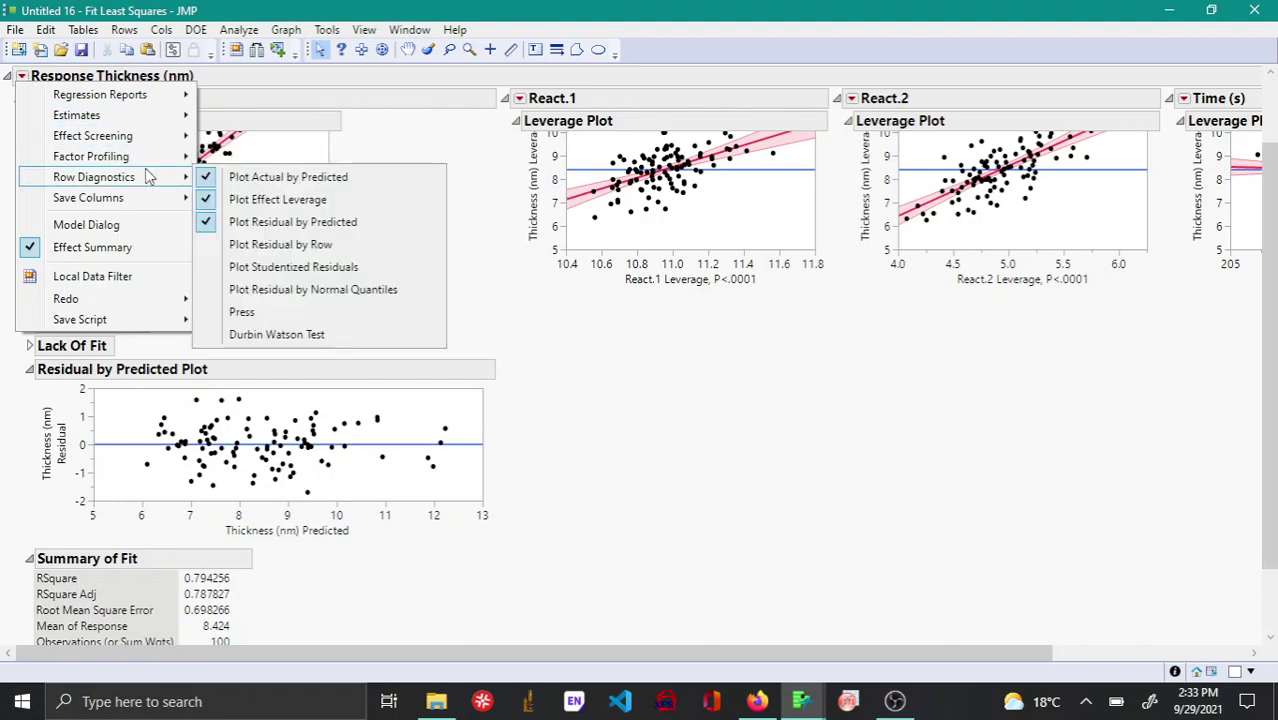
{"action": "left_click", "coordinate": [336, 244]}
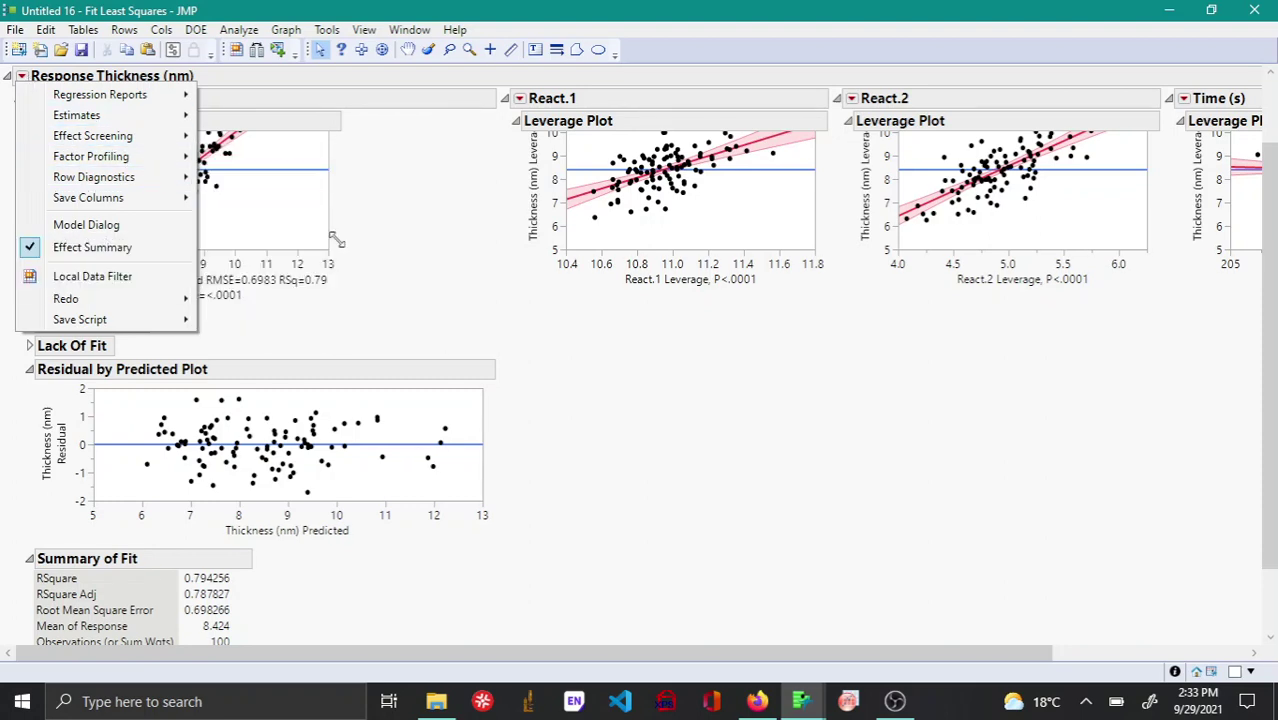
{"action": "scroll", "coordinate": [281, 305], "scroll_direction": "down", "scroll_amount": 5}
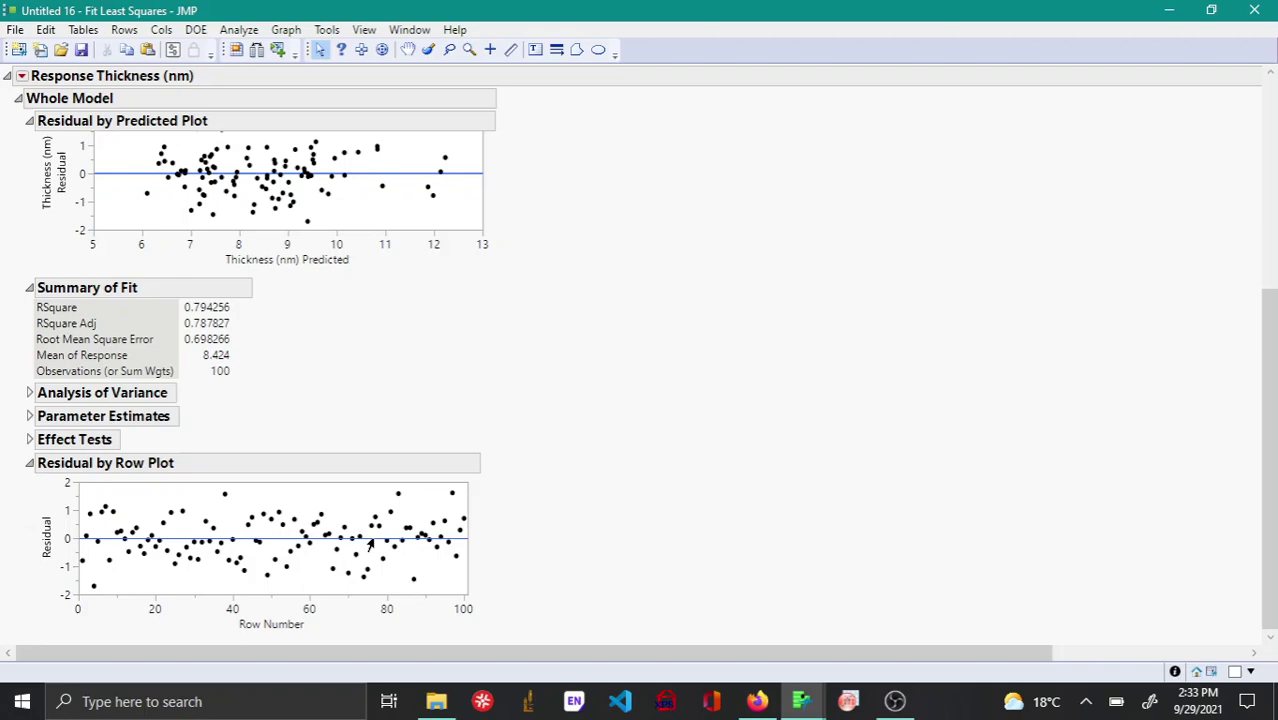
{"action": "scroll", "coordinate": [370, 543], "scroll_direction": "up", "scroll_amount": 10}
- Add Plot Studentized Residuals from Row Diagnostics, with every point within the outer limits
{"action": "left_click", "coordinate": [22, 83]}
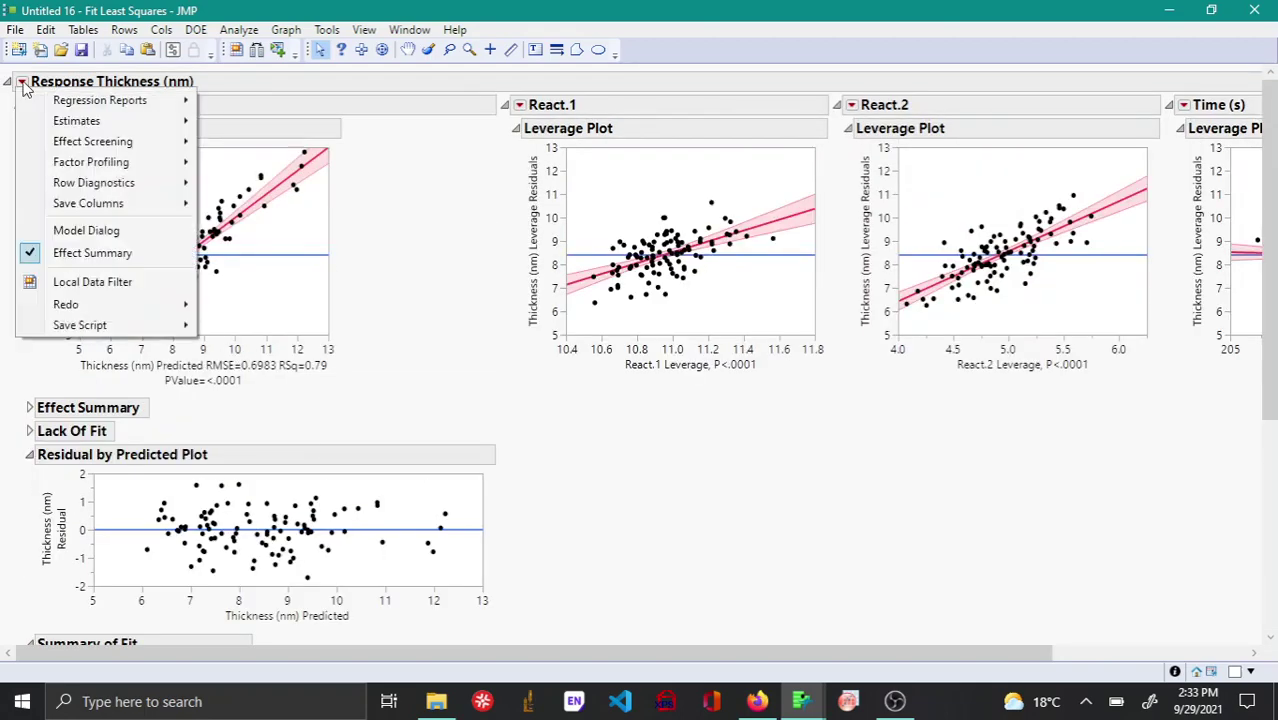
{"action": "mouse_move", "coordinate": [112, 185]}
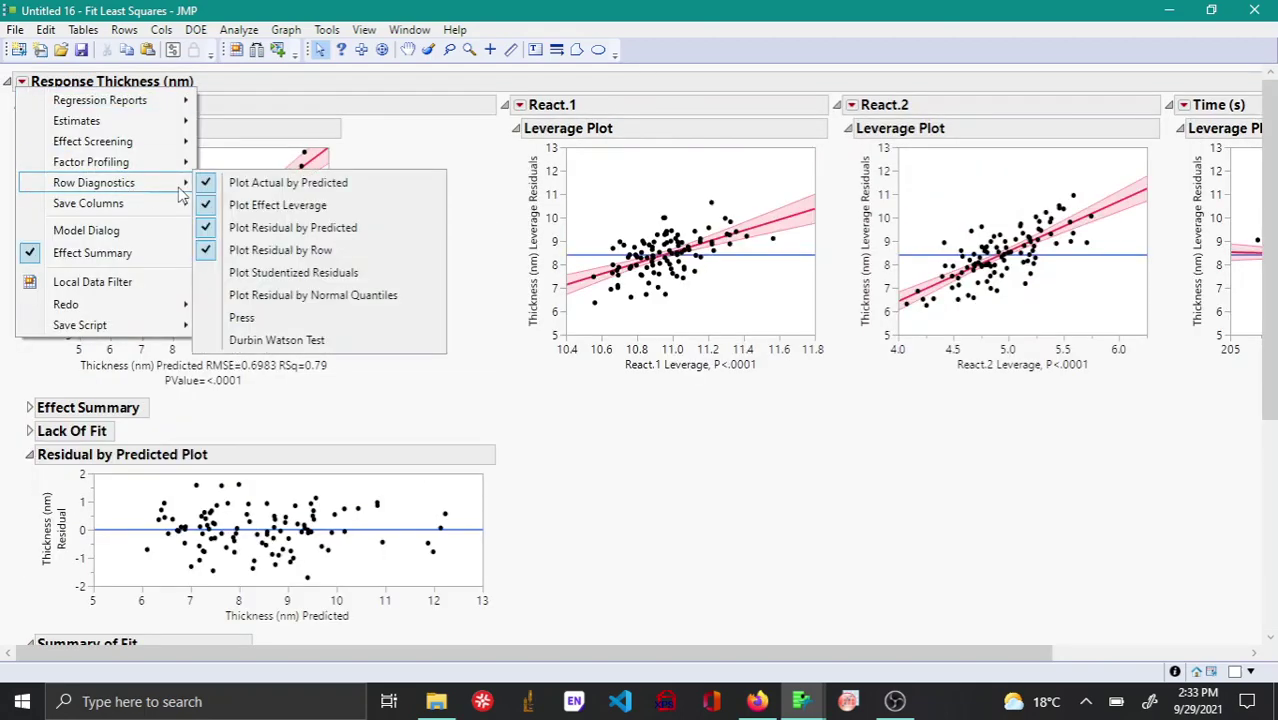
{"action": "left_click", "coordinate": [293, 272]}
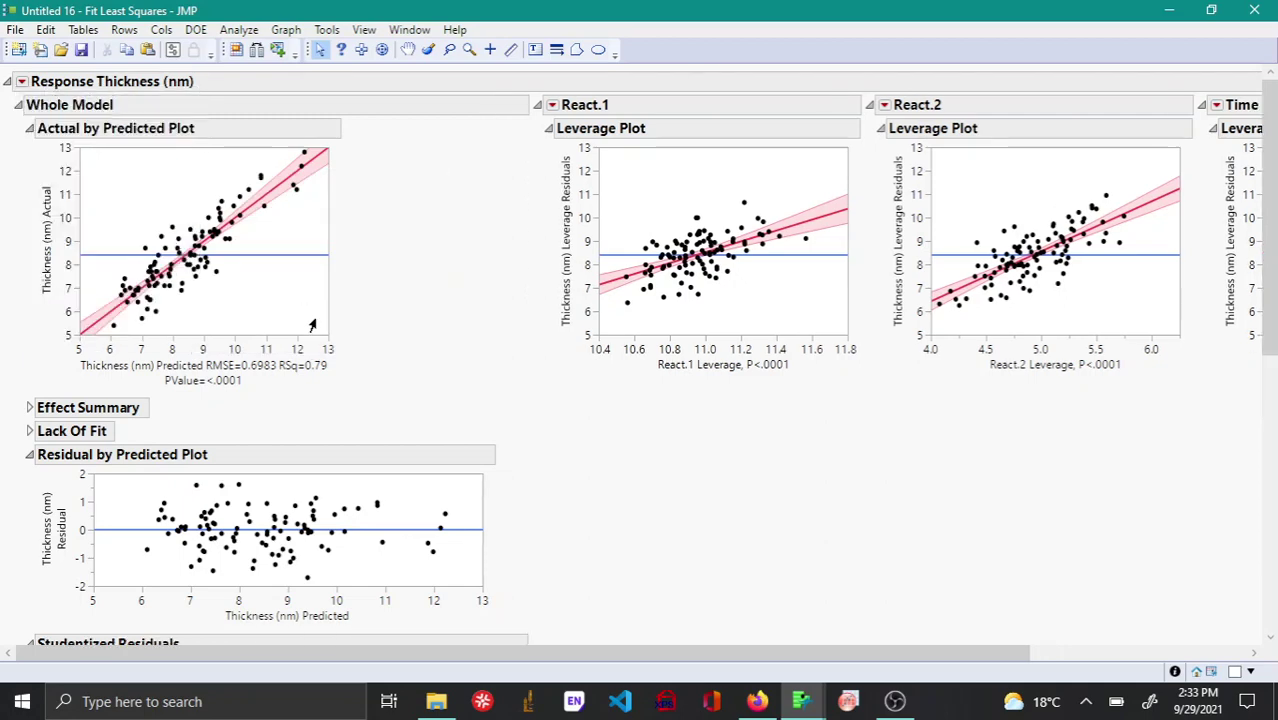
{"action": "scroll", "coordinate": [328, 362], "scroll_direction": "down", "scroll_amount": 10}
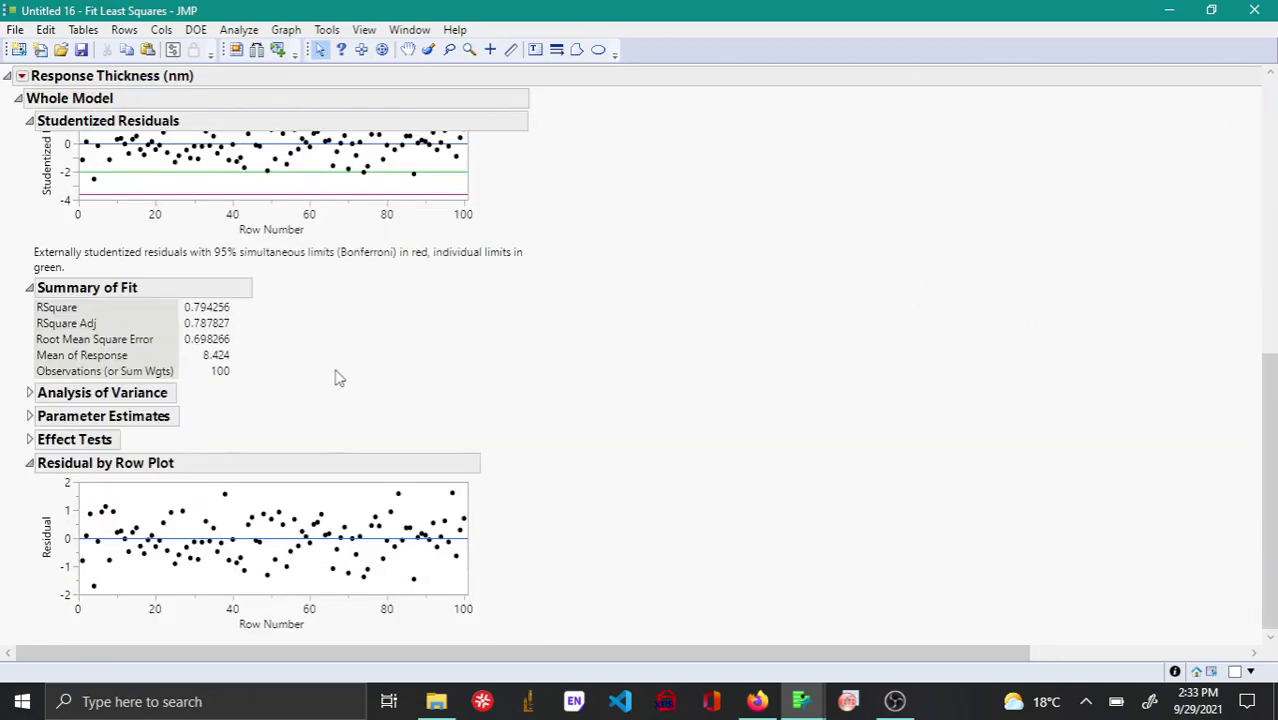
{"action": "scroll", "coordinate": [338, 378], "scroll_direction": "up", "scroll_amount": 8}
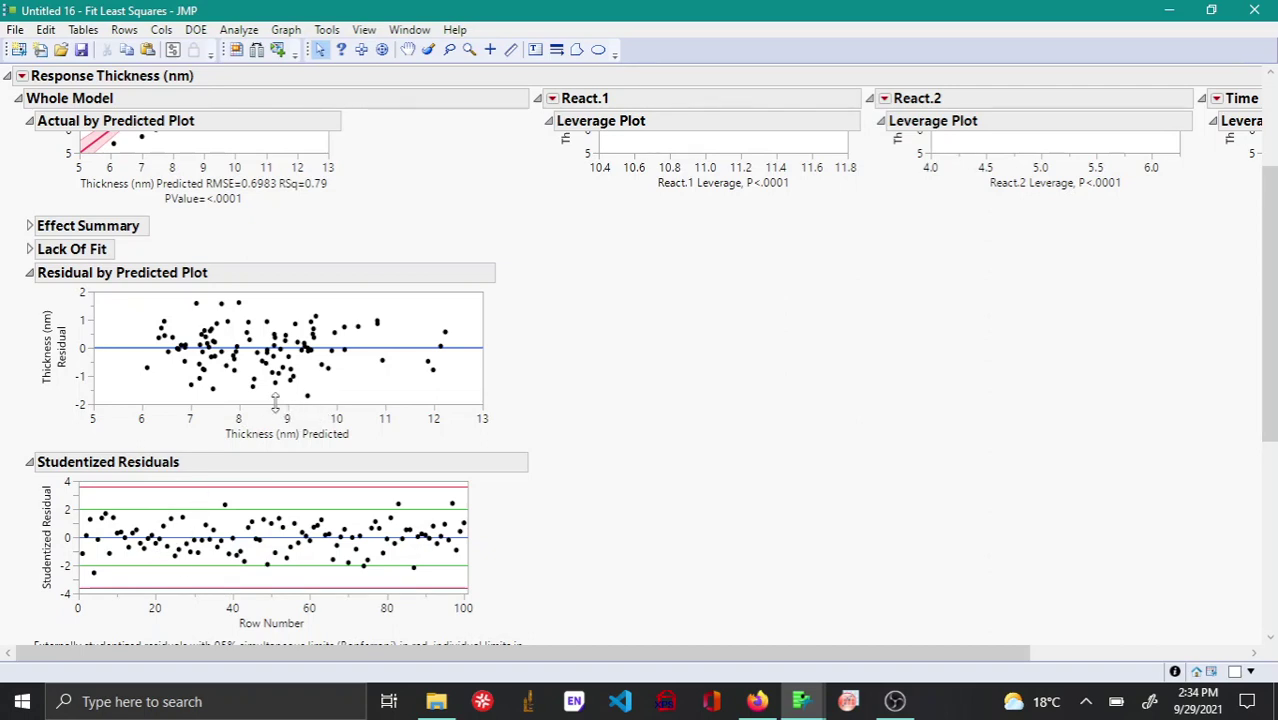
- Add Plot Residual by Normal Quantiles from Row Diagnostics to the Thickness (nm) report
{"action": "left_click", "coordinate": [21, 76]}
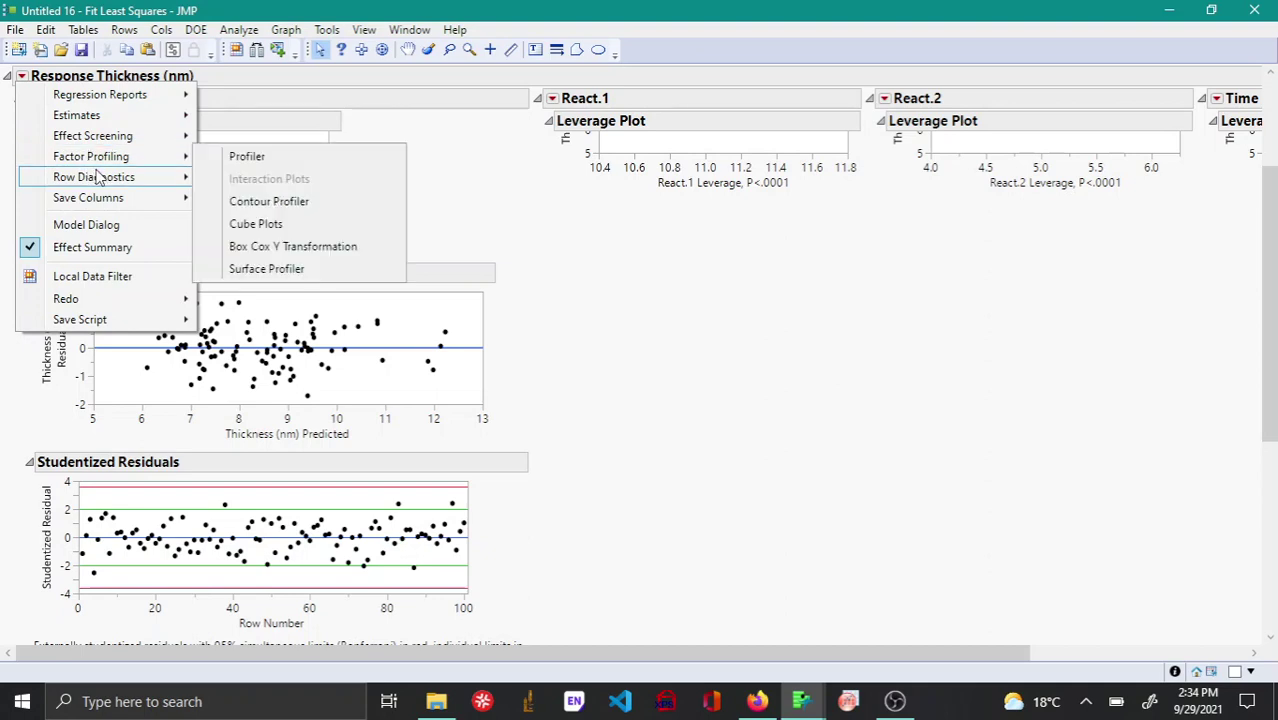
{"action": "mouse_move", "coordinate": [97, 176]}
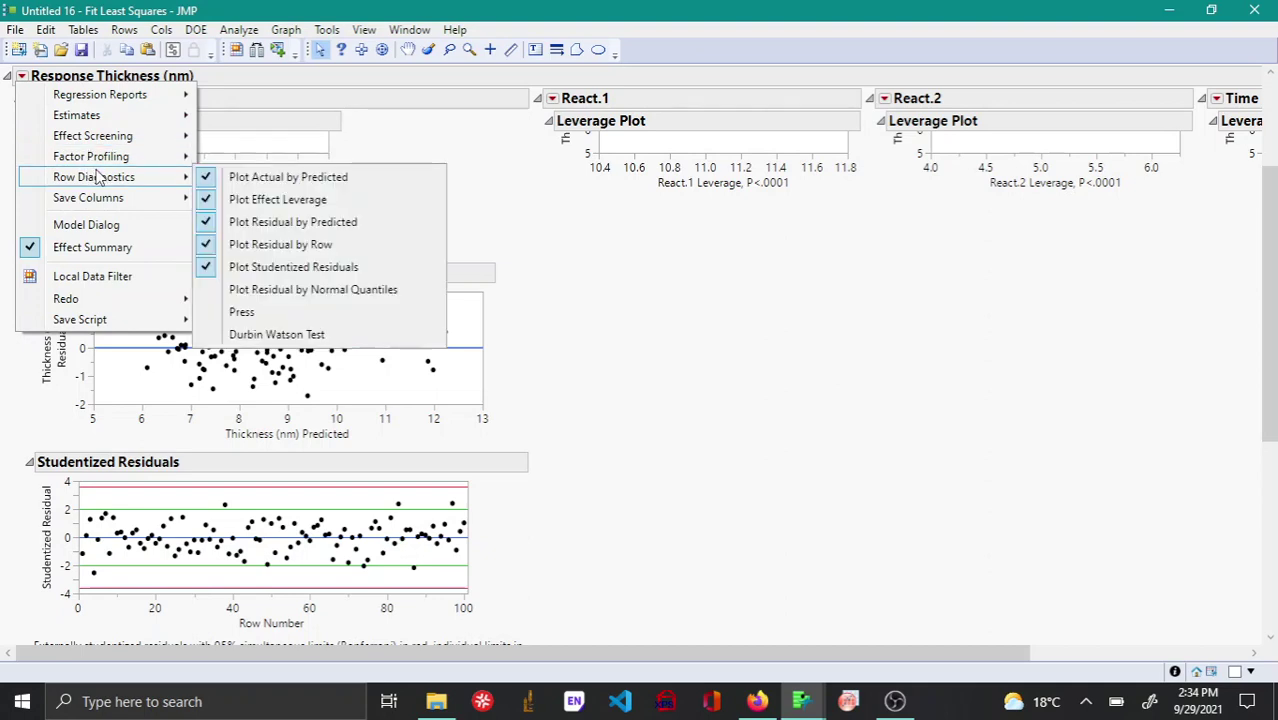
{"action": "left_click", "coordinate": [314, 291]}
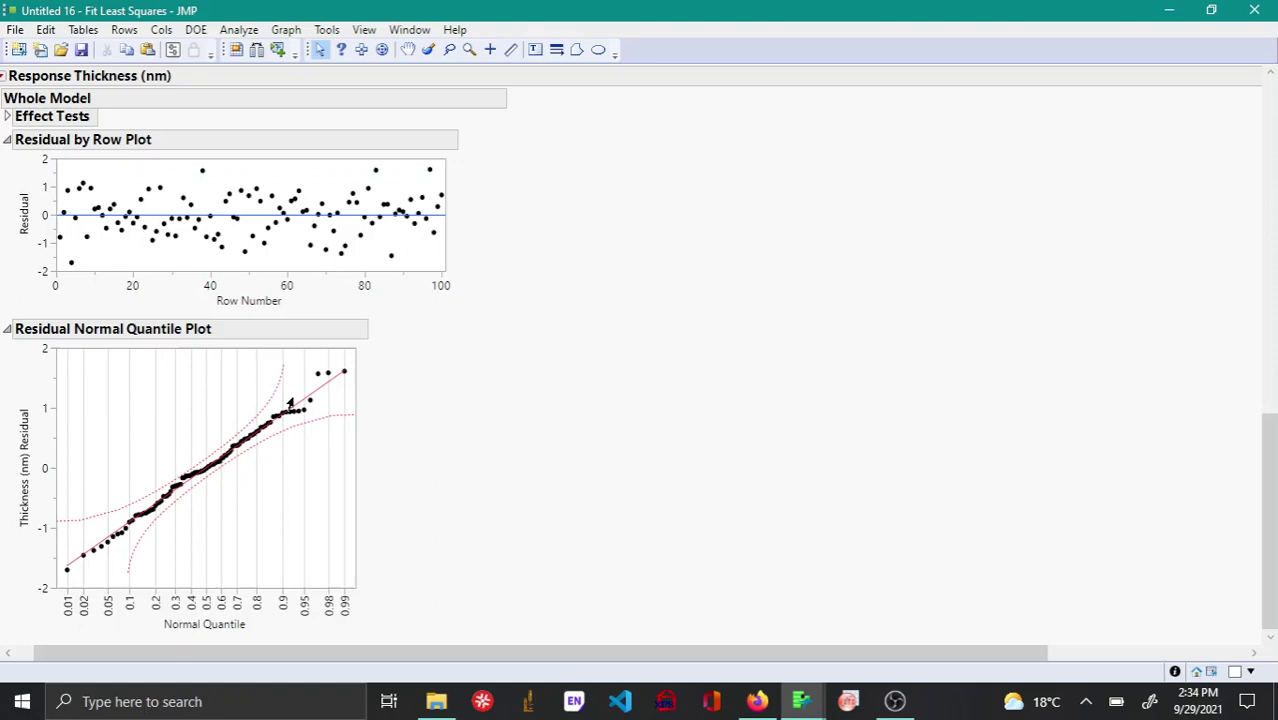
{"action": "scroll", "coordinate": [290, 403], "scroll_direction": "up", "scroll_amount": 5}
{"action": "scroll", "coordinate": [290, 403], "scroll_direction": "up", "scroll_amount": 3}
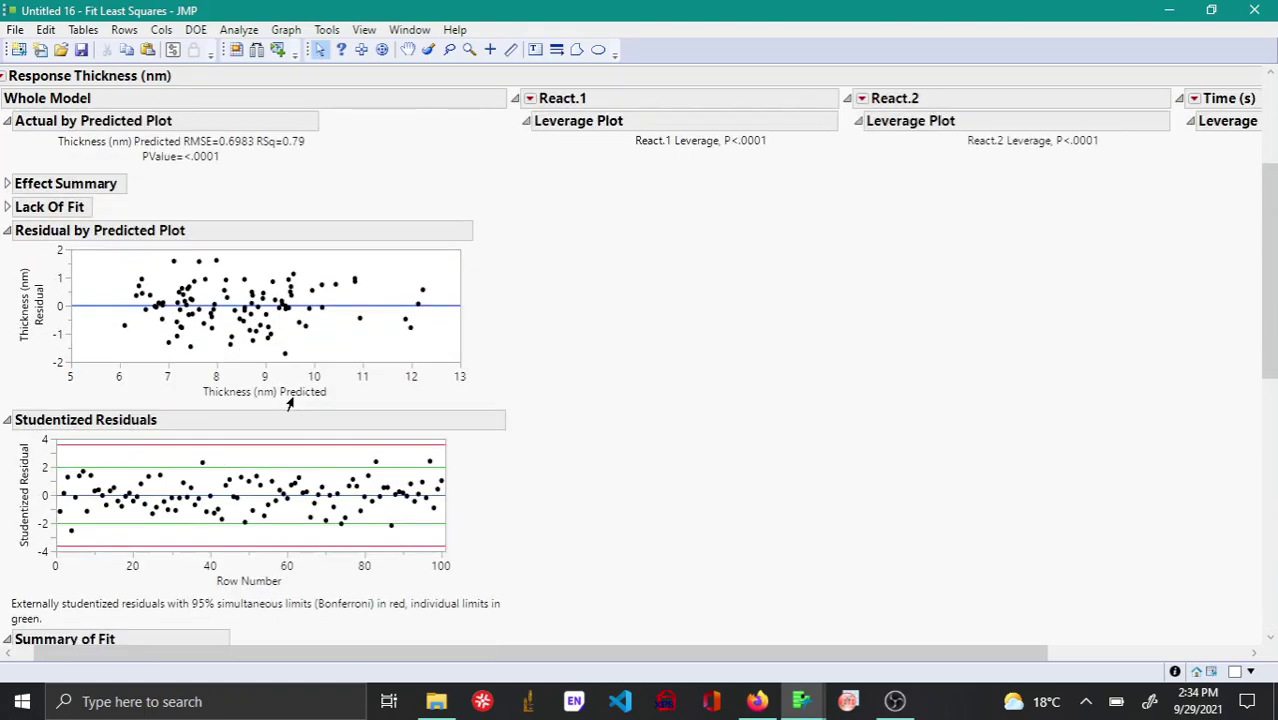
{"action": "scroll", "coordinate": [290, 403], "scroll_direction": "up", "scroll_amount": 2}
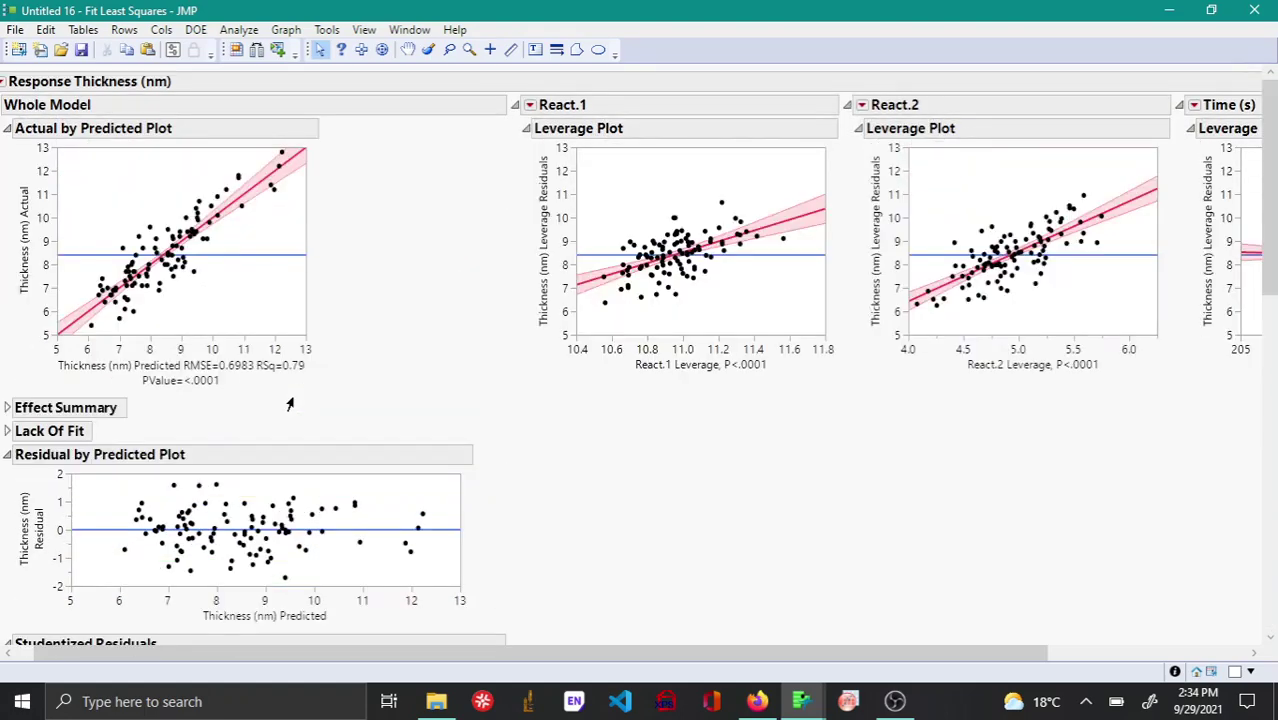
- Add a Durbin Watson Test from Row Diagnostics, giving DW 2.3164768 and Prob<DW 0.9456
{"action": "left_click", "coordinate": [4, 82]}
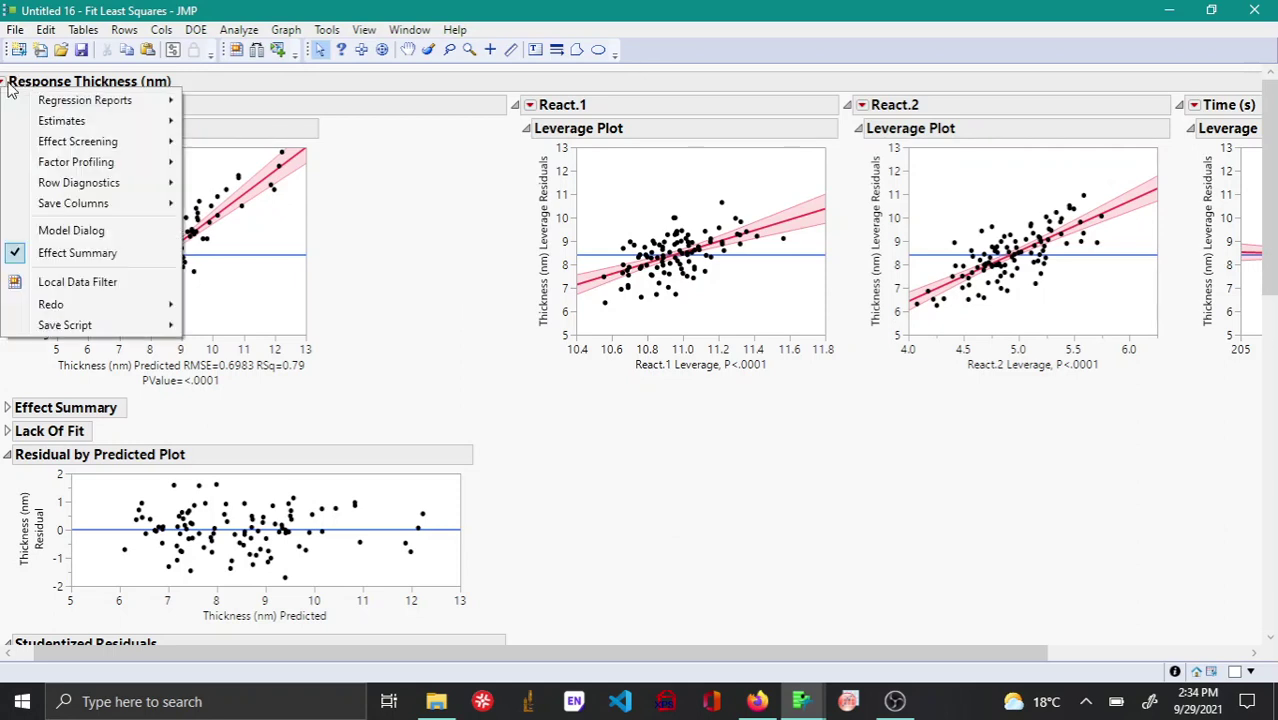
{"action": "mouse_move", "coordinate": [112, 186]}
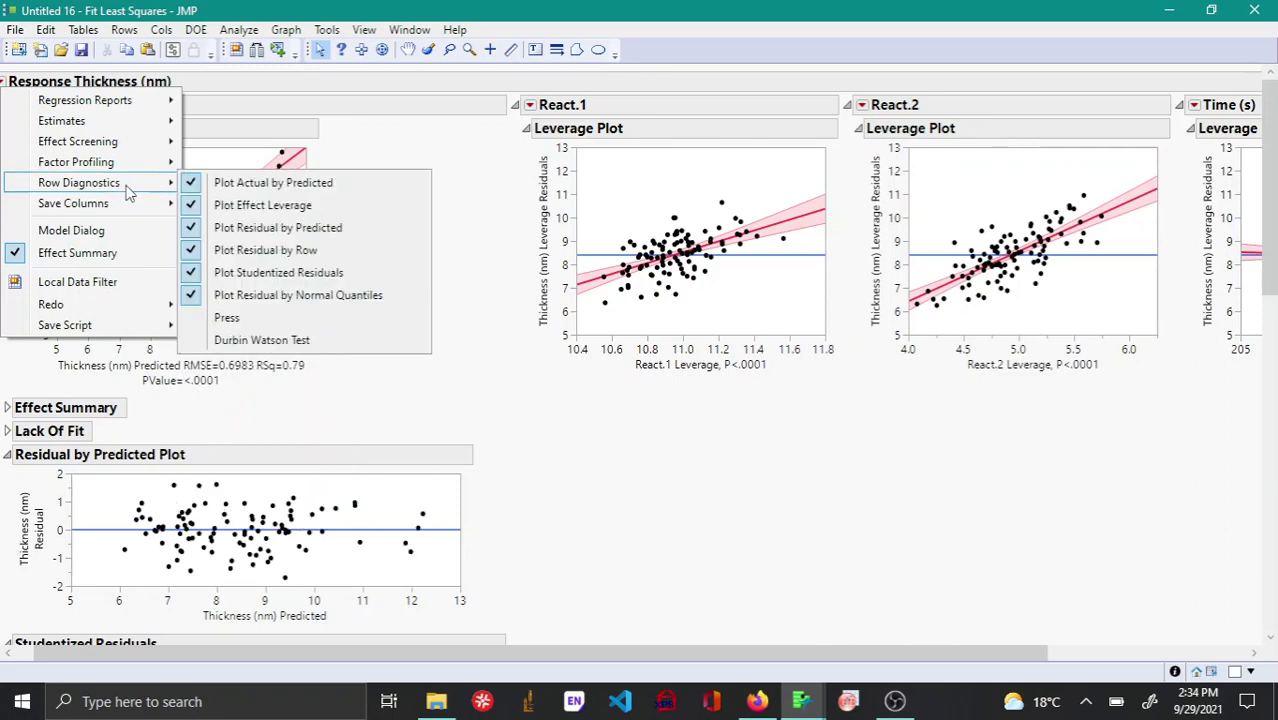
{"action": "left_click", "coordinate": [300, 340]}
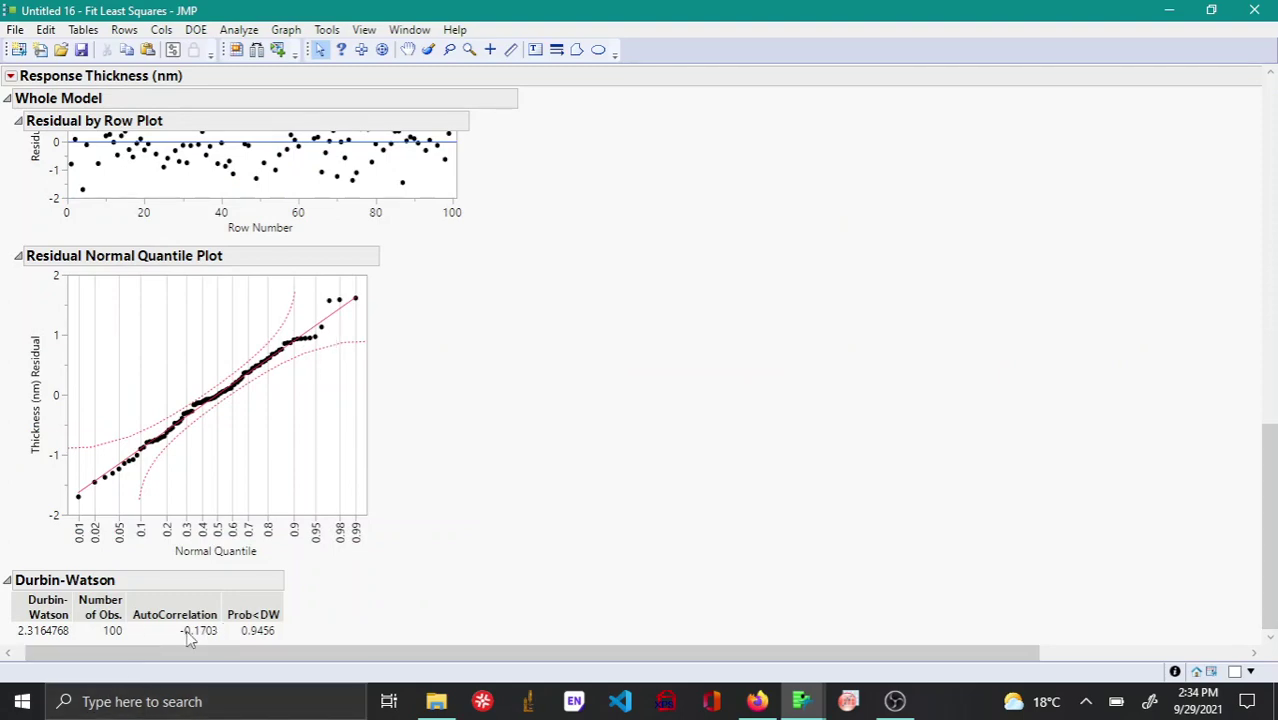
{"action": "scroll", "coordinate": [776, 285], "scroll_direction": "up", "scroll_amount": 8}
{"action": "scroll", "coordinate": [771, 293], "scroll_direction": "up", "scroll_amount": 5}
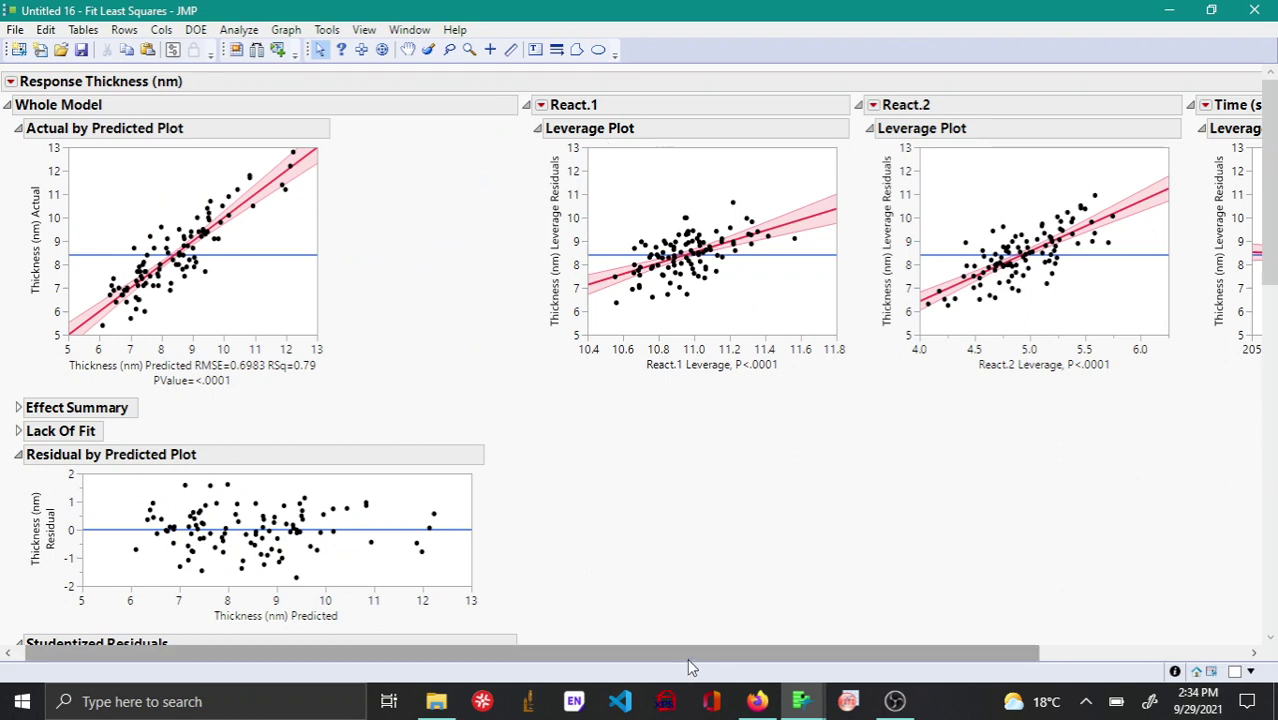
{"action": "left_click_drag", "start_coordinate": [687, 658], "coordinate": [921, 656]}
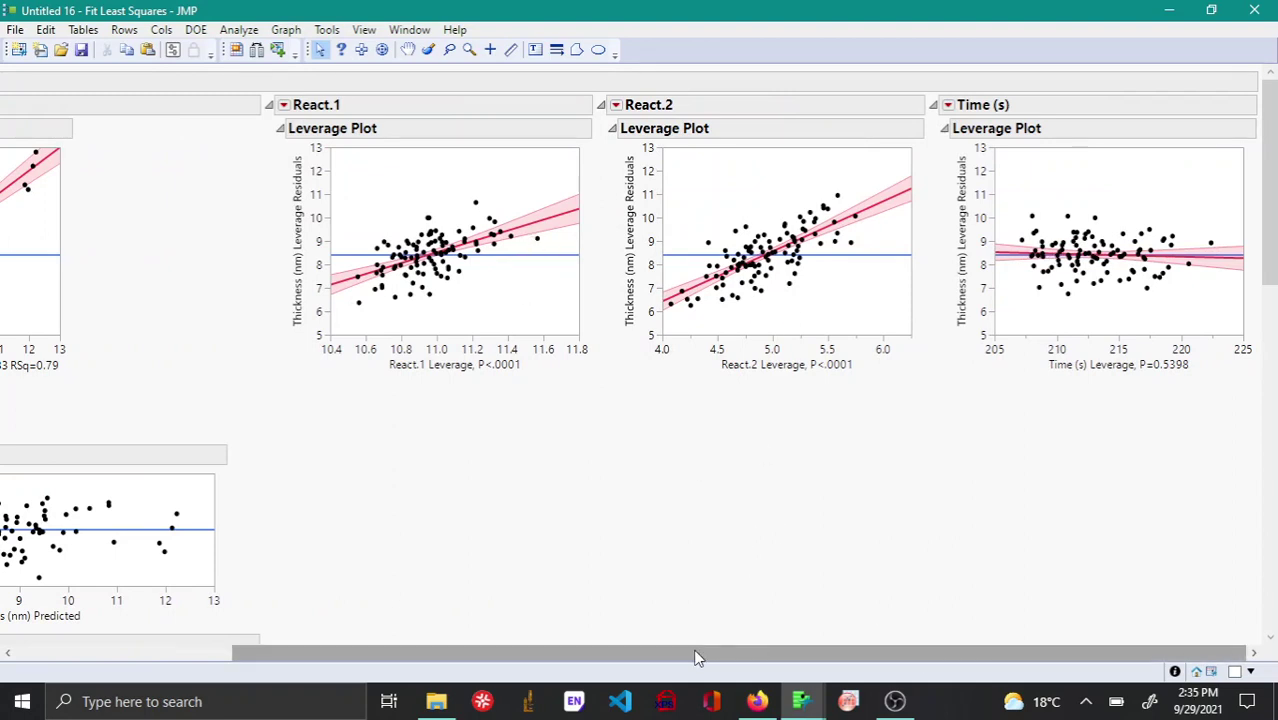
{"action": "left_click_drag", "start_coordinate": [698, 658], "coordinate": [470, 660]}
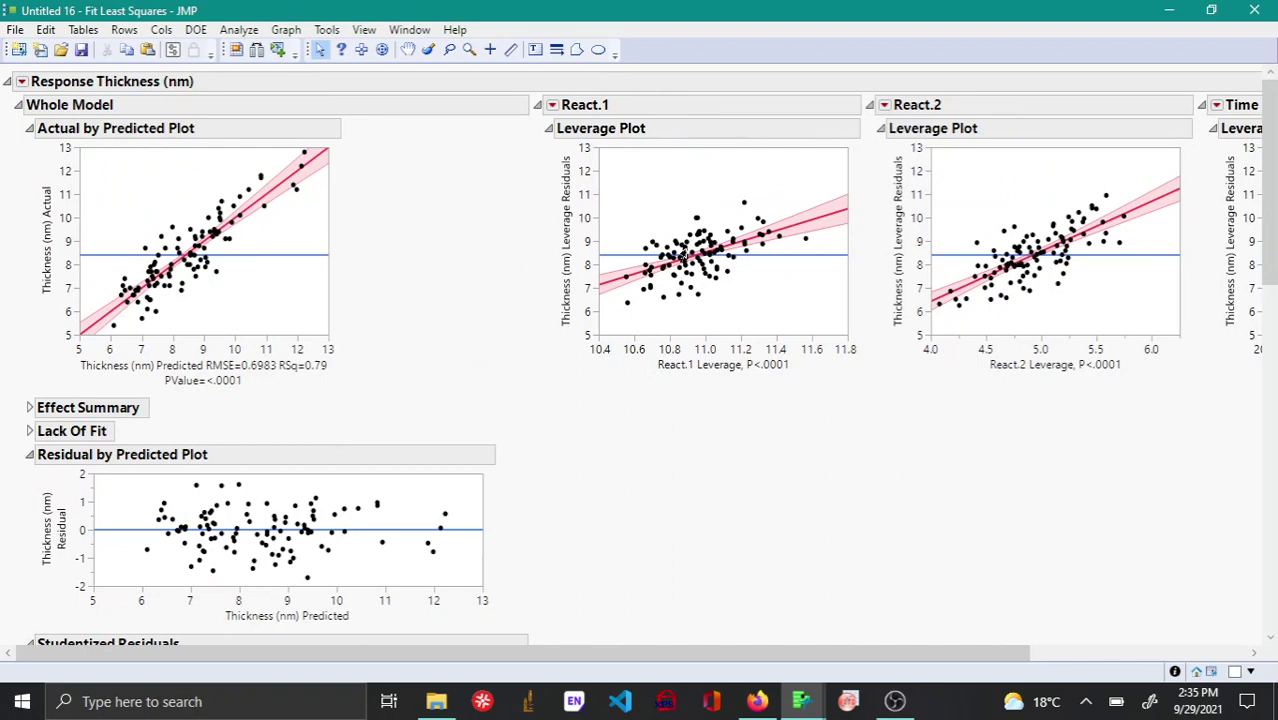
{"action": "scroll", "coordinate": [490, 290], "scroll_direction": "down", "scroll_amount": 15}
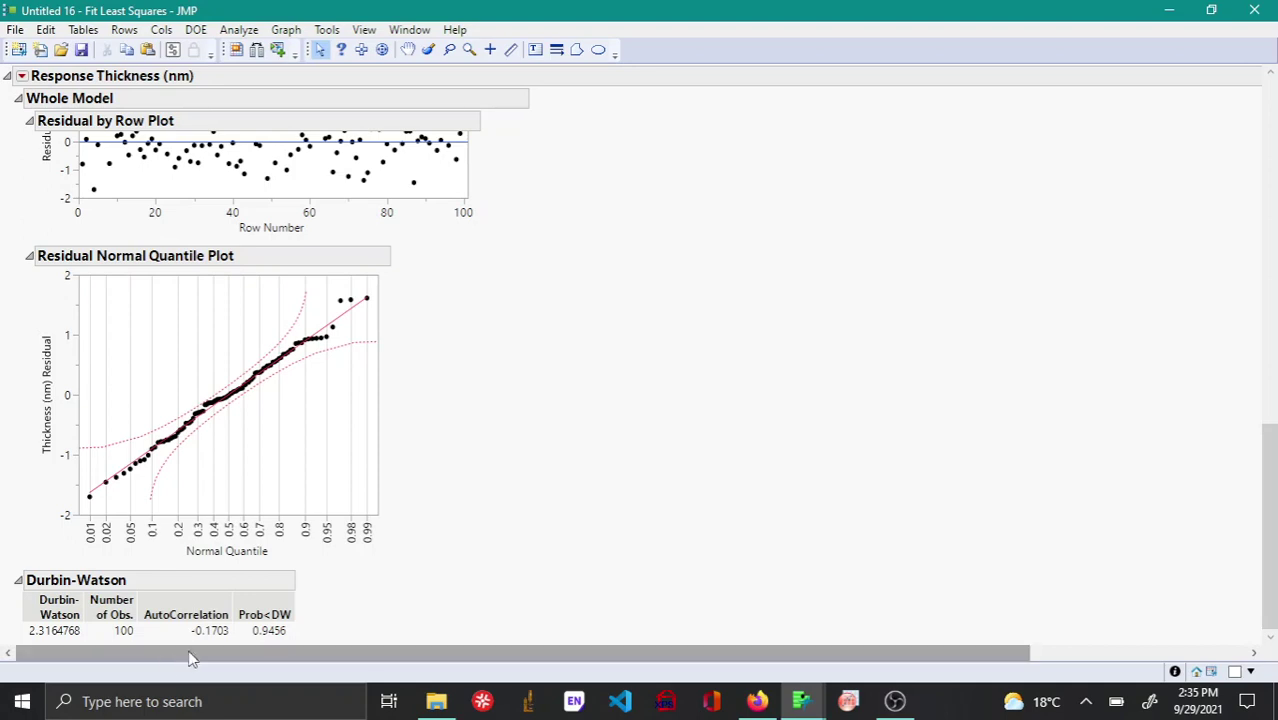
{"action": "mouse_move", "coordinate": [218, 639]}
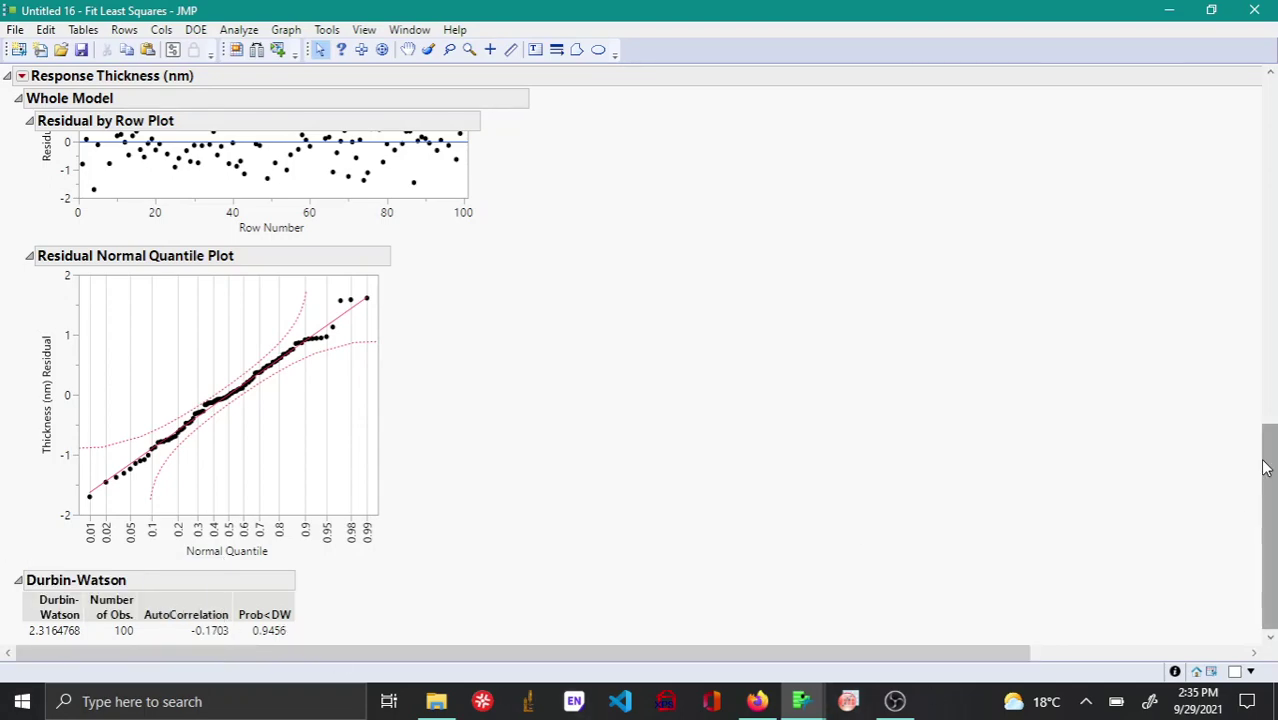
{"action": "left_click_drag", "start_coordinate": [1270, 492], "coordinate": [1270, 145]}
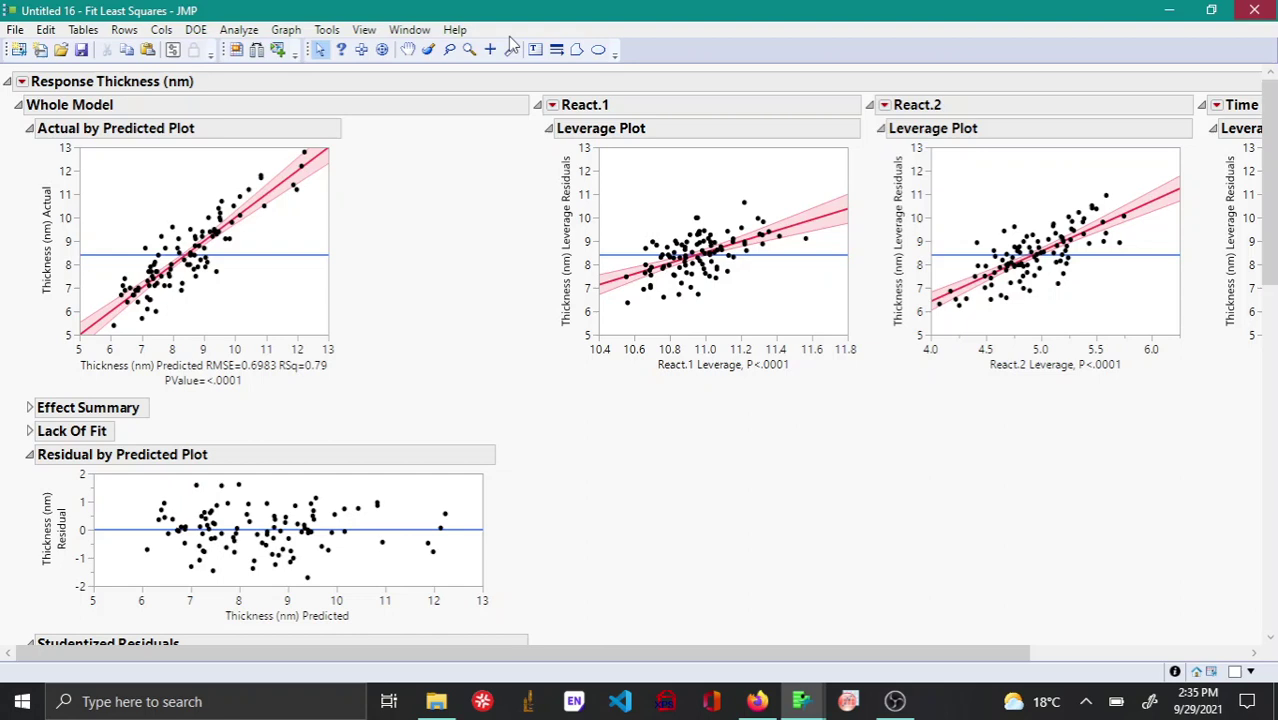
- Save Cook's D Influence for Thickness (nm) as a column and minimize the report to reveal the table
{"action": "left_click", "coordinate": [21, 83]}
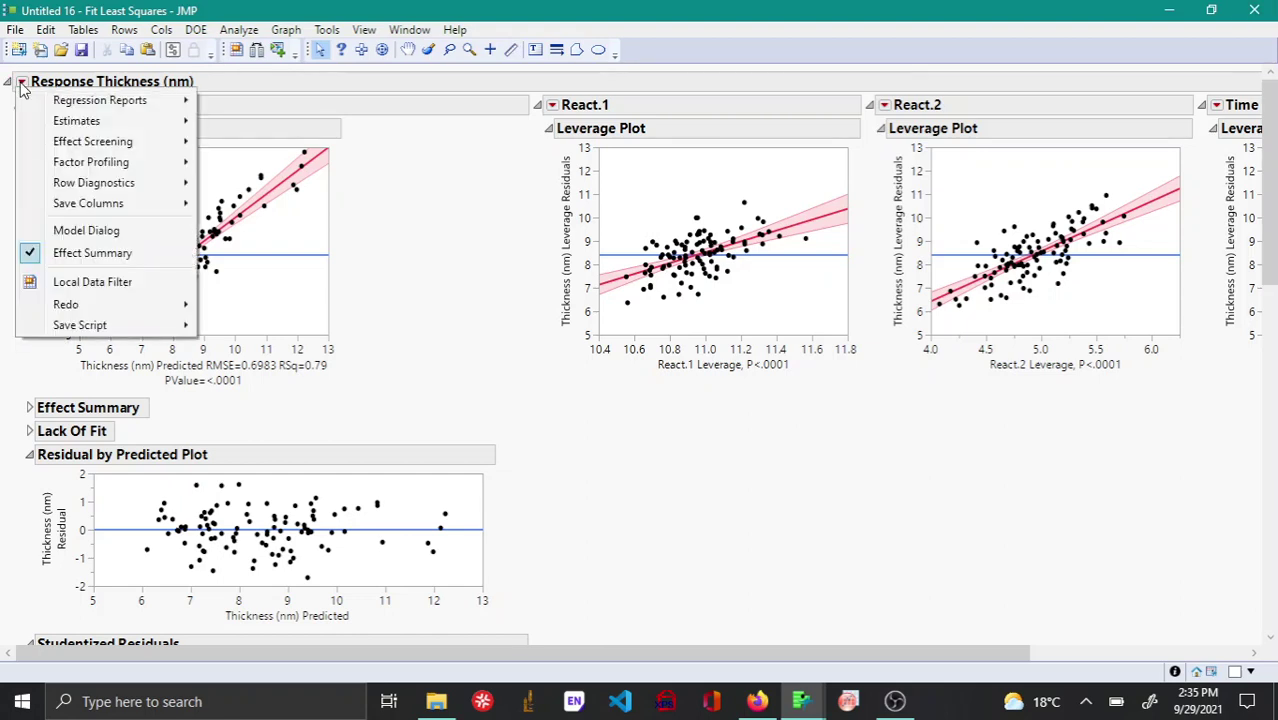
{"action": "mouse_move", "coordinate": [157, 214]}
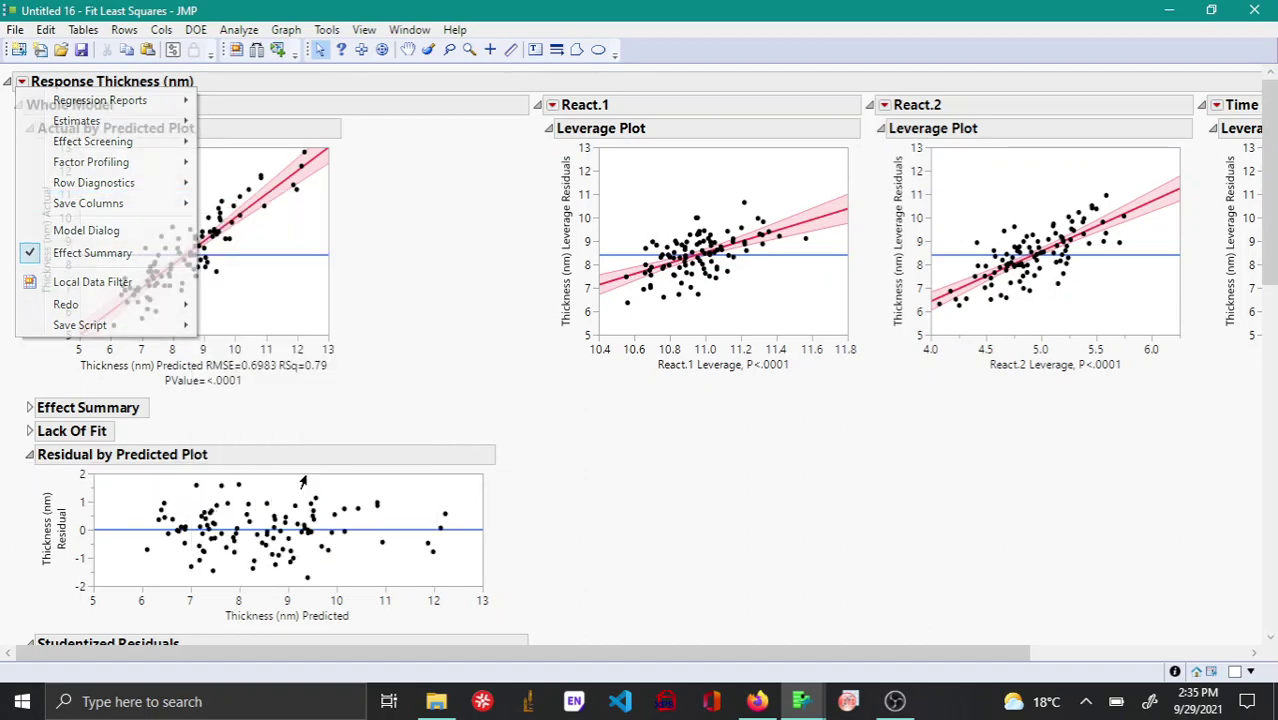
{"action": "left_click", "coordinate": [1169, 12]}
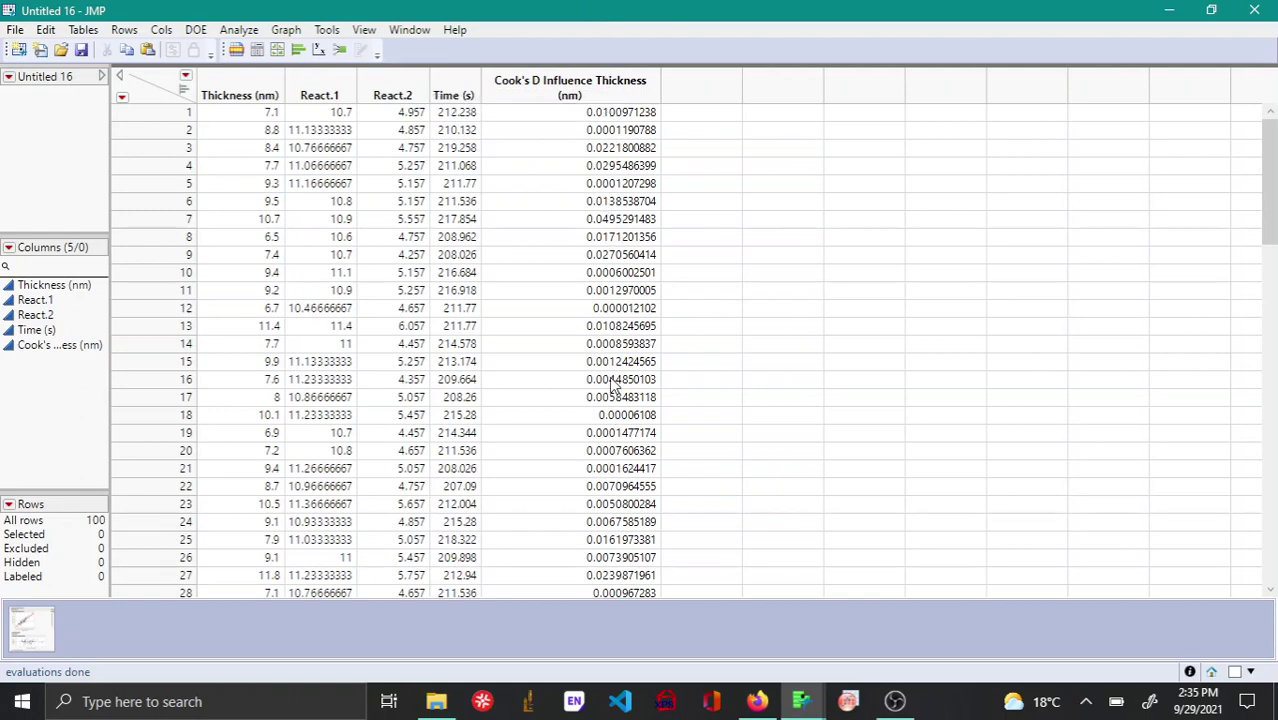
{"action": "scroll", "coordinate": [614, 385], "scroll_direction": "down", "scroll_amount": 5}
{"action": "scroll", "coordinate": [606, 300], "scroll_direction": "up", "scroll_amount": 5}
{"action": "scroll", "coordinate": [606, 276], "scroll_direction": "down", "scroll_amount": 4}
{"action": "scroll", "coordinate": [608, 300], "scroll_direction": "down", "scroll_amount": 7}
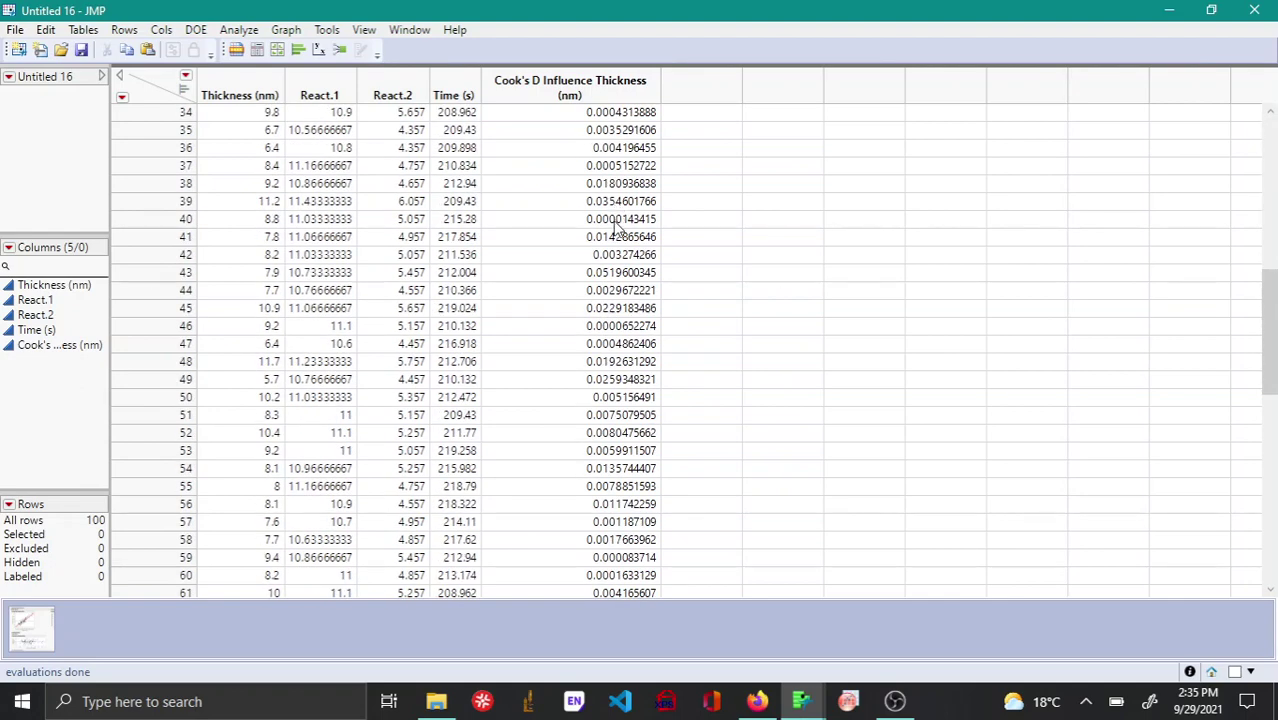
{"action": "scroll", "coordinate": [617, 230], "scroll_direction": "down", "scroll_amount": 7}
{"action": "scroll", "coordinate": [615, 260], "scroll_direction": "down", "scroll_amount": 7}
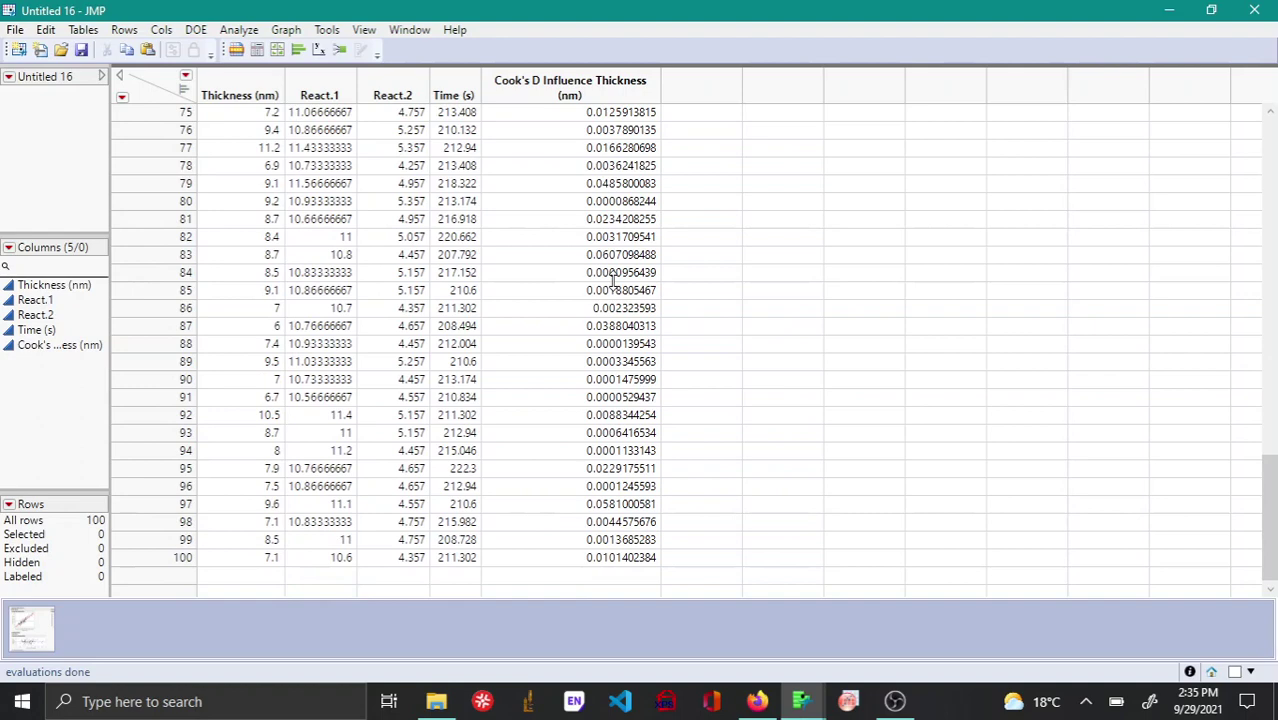
{"action": "scroll", "coordinate": [614, 283], "scroll_direction": "up", "scroll_amount": 20}
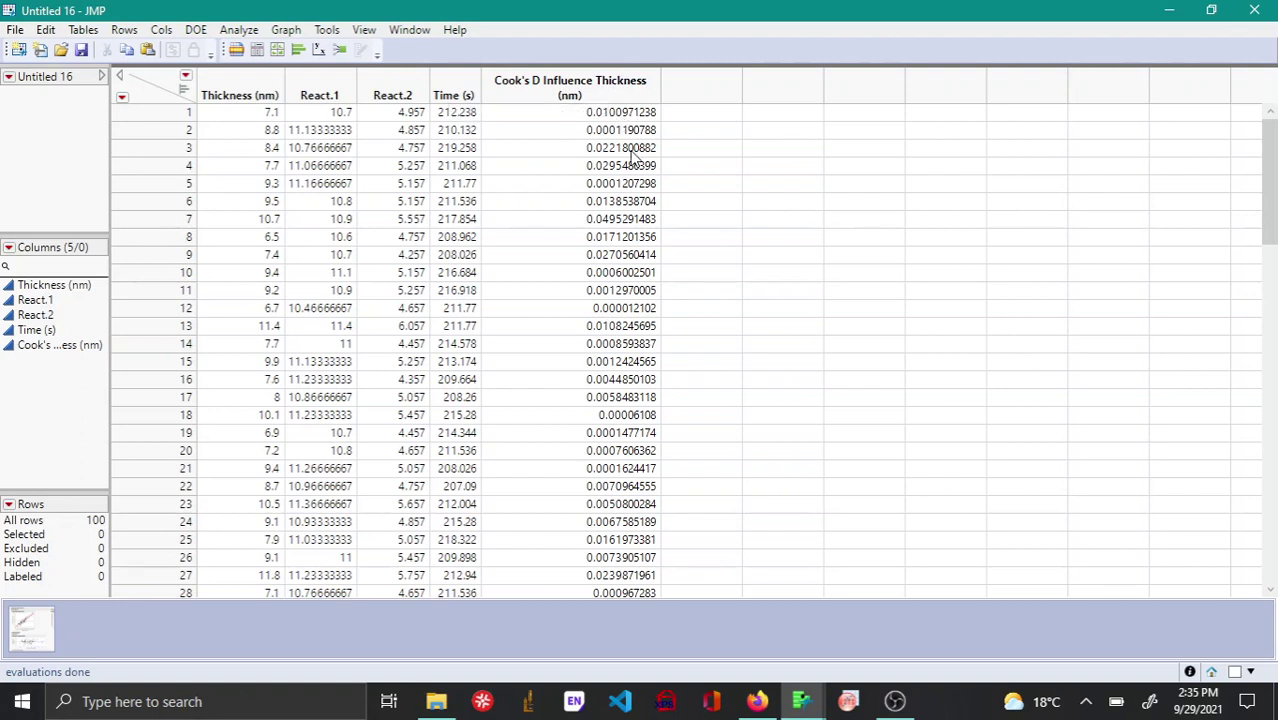
{"action": "left_click", "coordinate": [612, 80]}
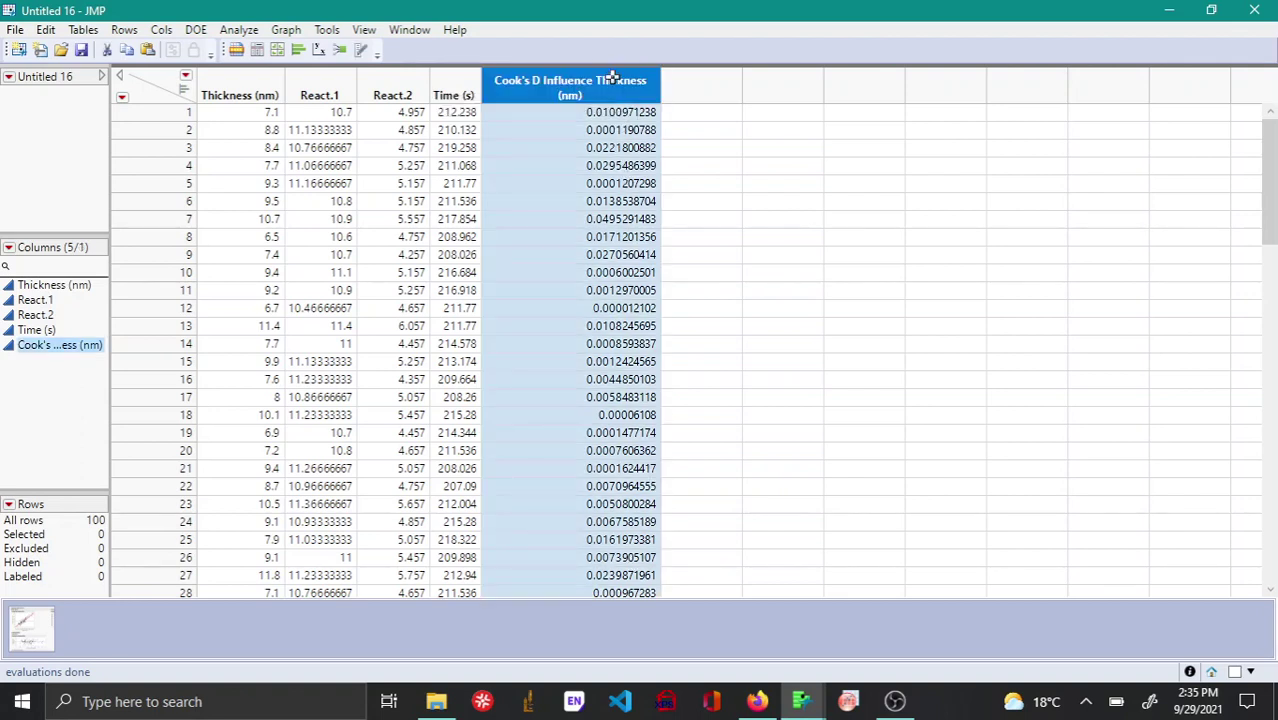
- Run Distribution on Cook's D Influence Thickness (nm) and stack the report horizontally
{"action": "left_click", "coordinate": [300, 52]}
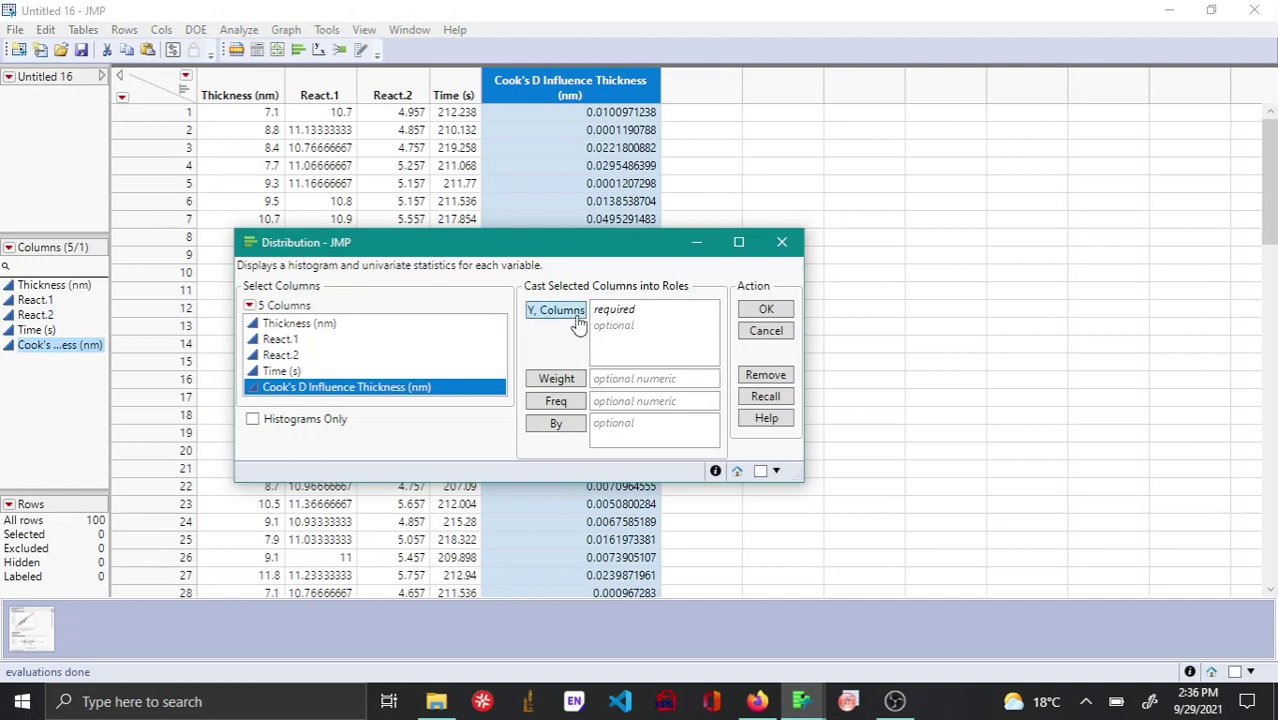
{"action": "left_click", "coordinate": [556, 310]}
{"action": "left_click", "coordinate": [765, 309]}
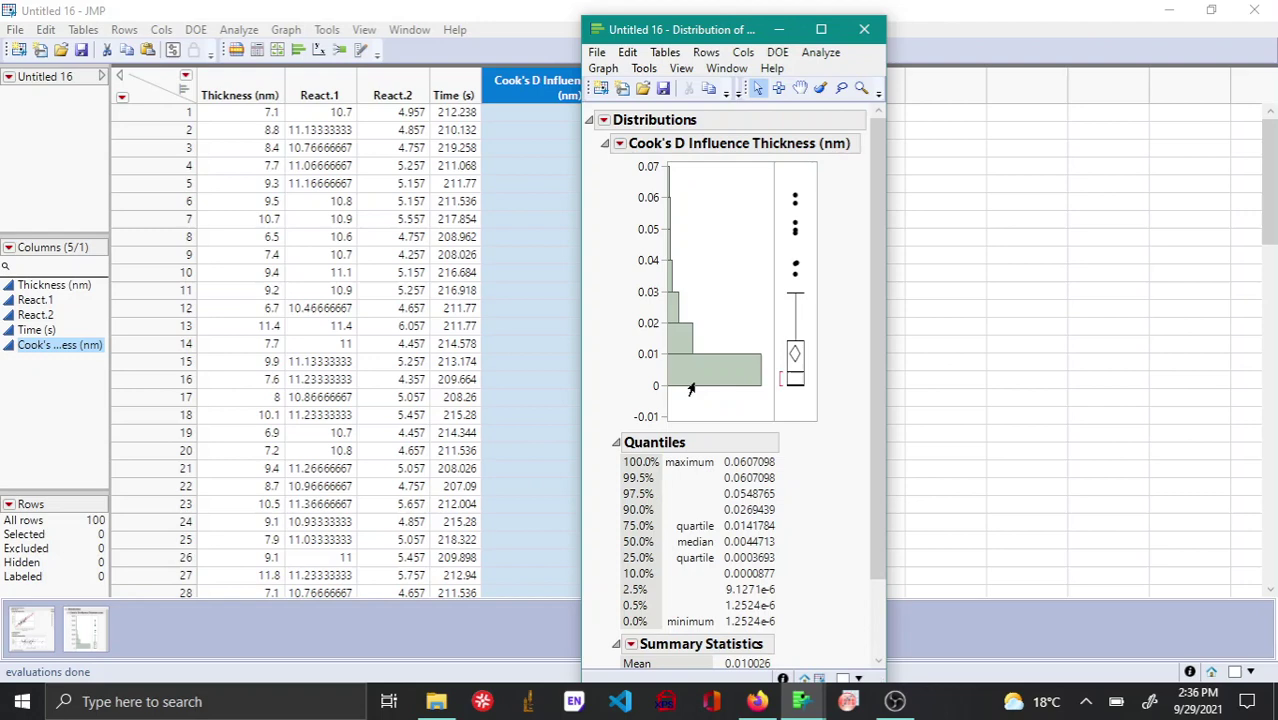
{"action": "left_click", "coordinate": [603, 120]}
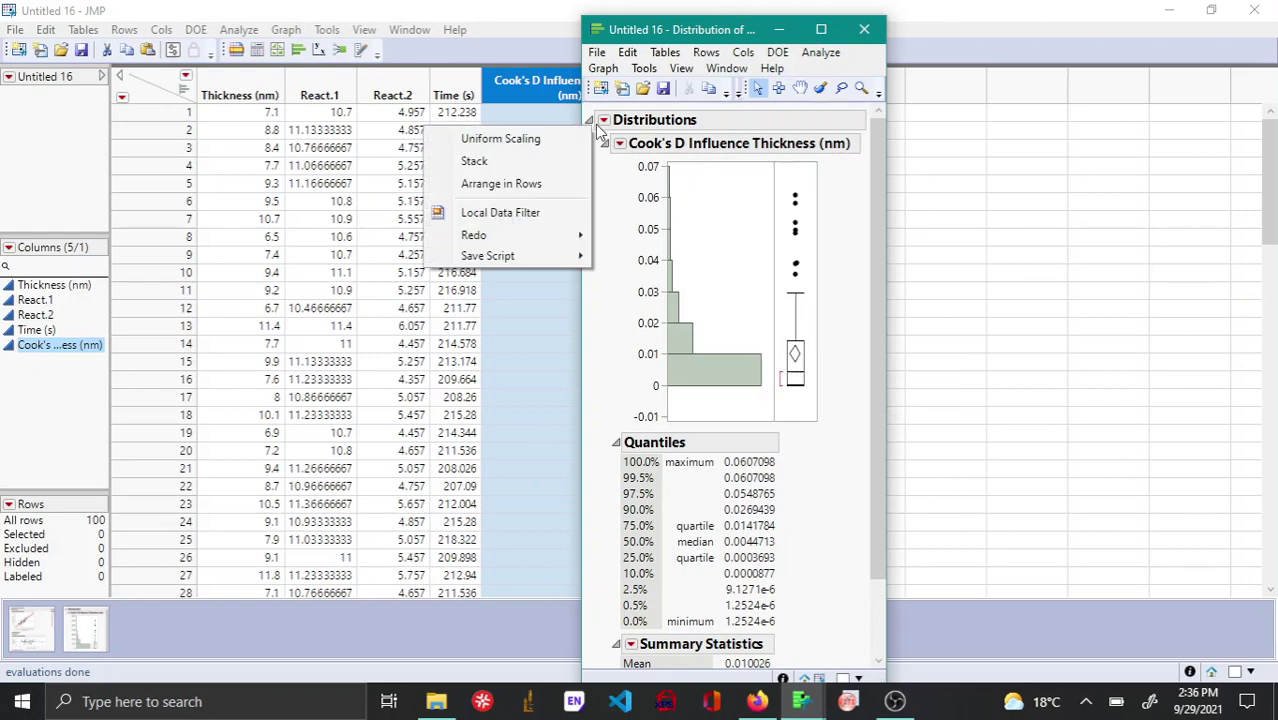
{"action": "left_click", "coordinate": [476, 162]}
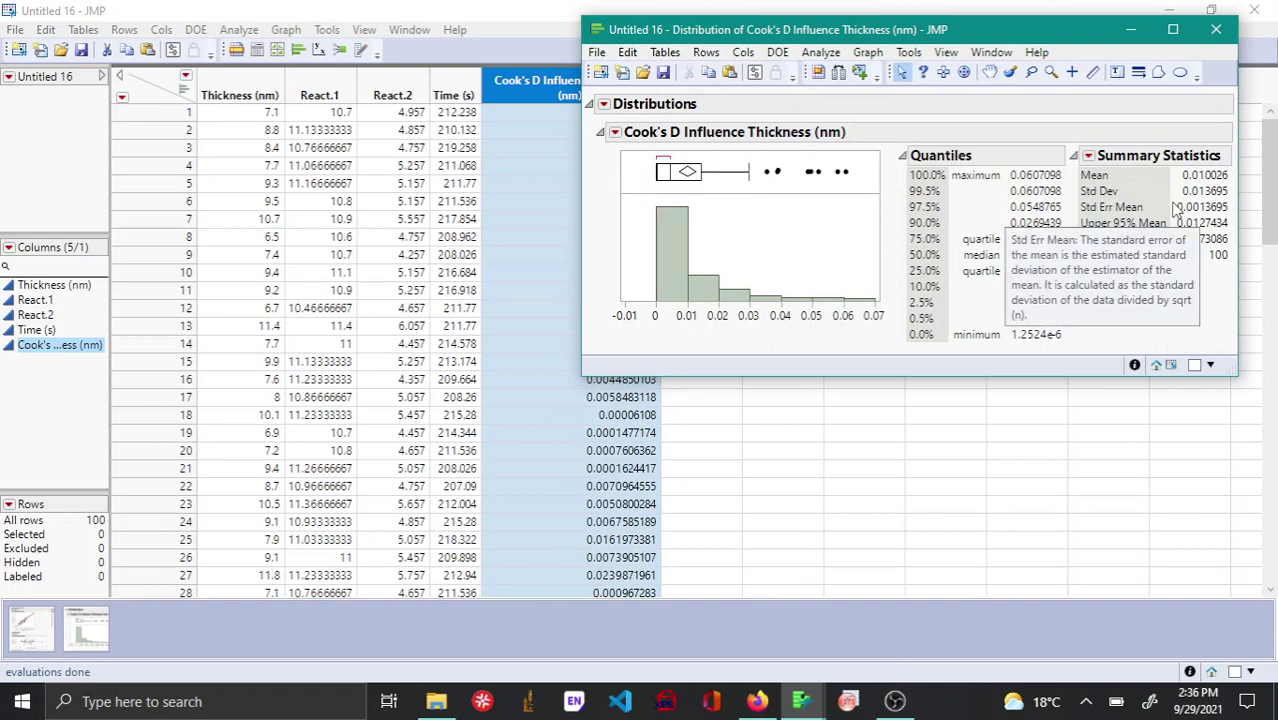
{"action": "left_click_drag", "start_coordinate": [1065, 38], "coordinate": [897, 44]}
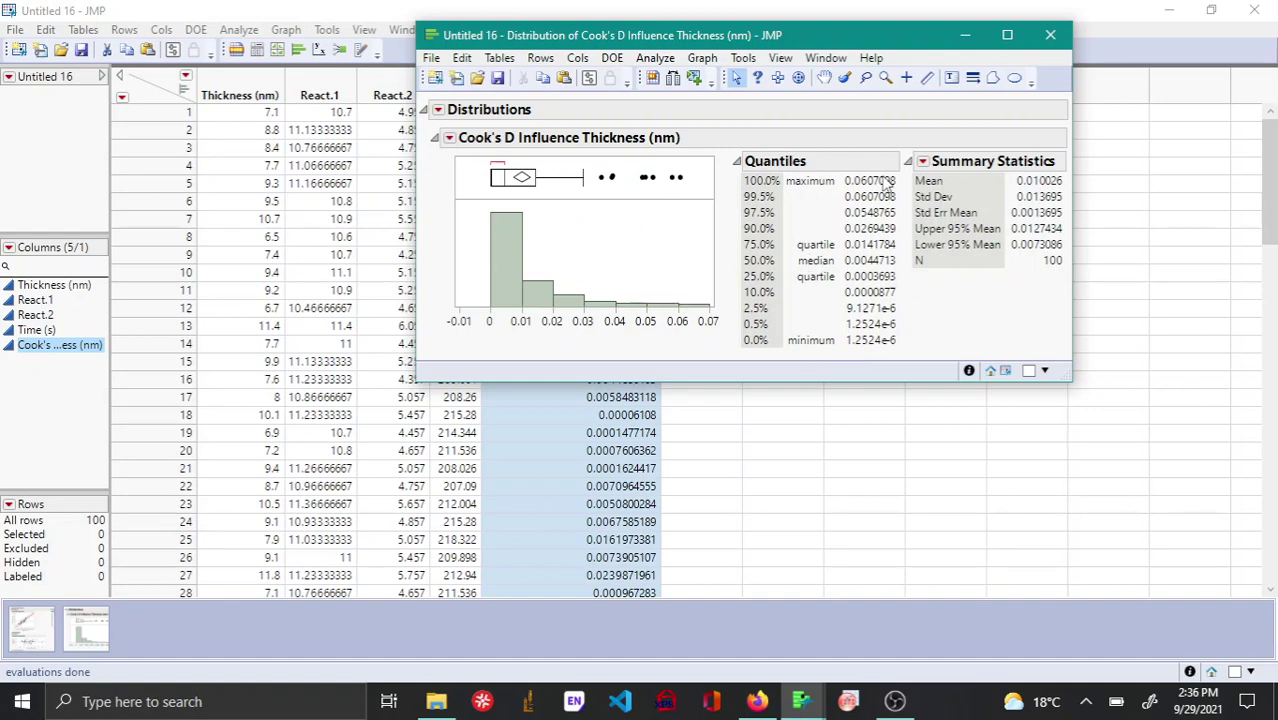
- Turn on Show All Modes for the Cook's D summary statistics and dismiss the no-mode alert
{"action": "left_click", "coordinate": [924, 161]}
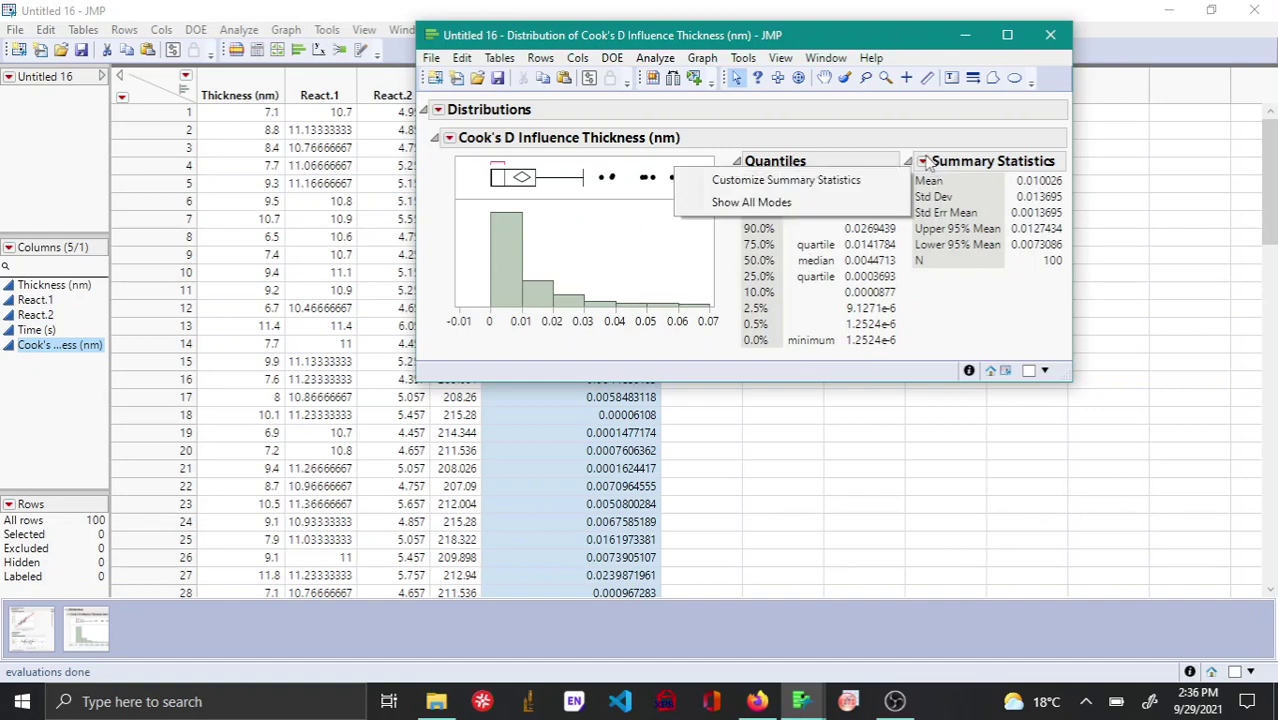
{"action": "left_click", "coordinate": [795, 203]}
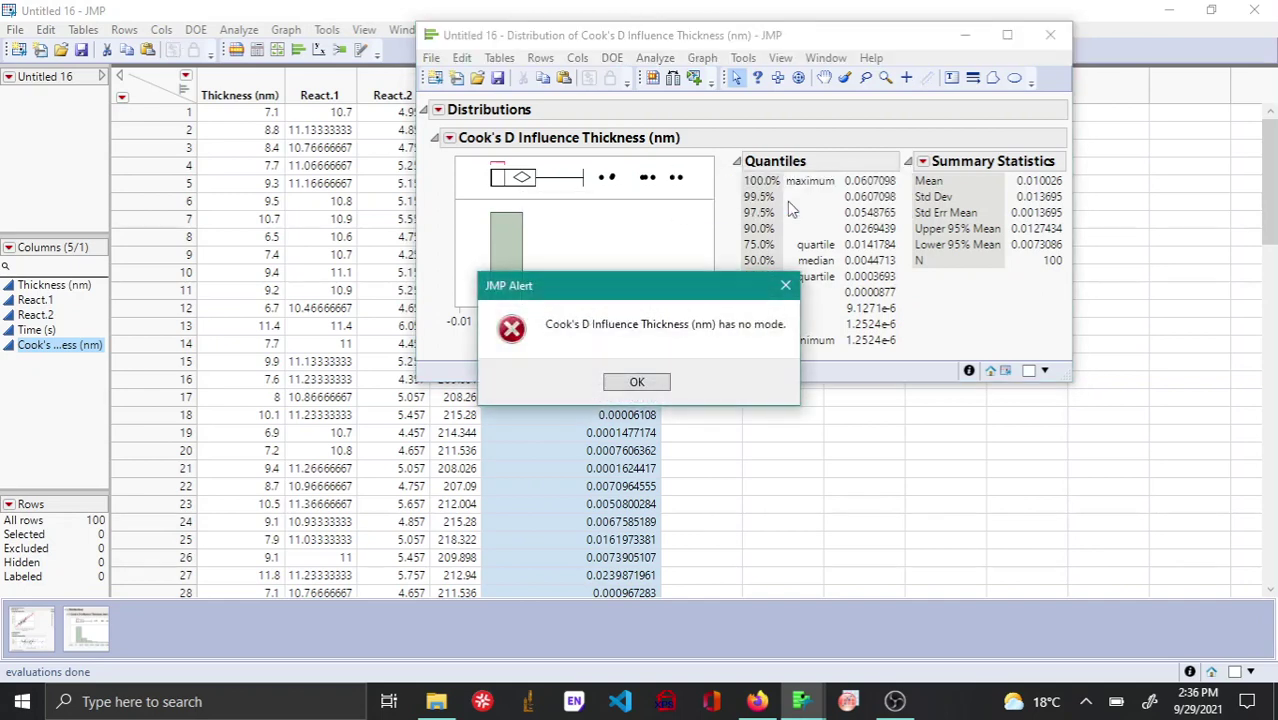
{"action": "left_click", "coordinate": [640, 385]}
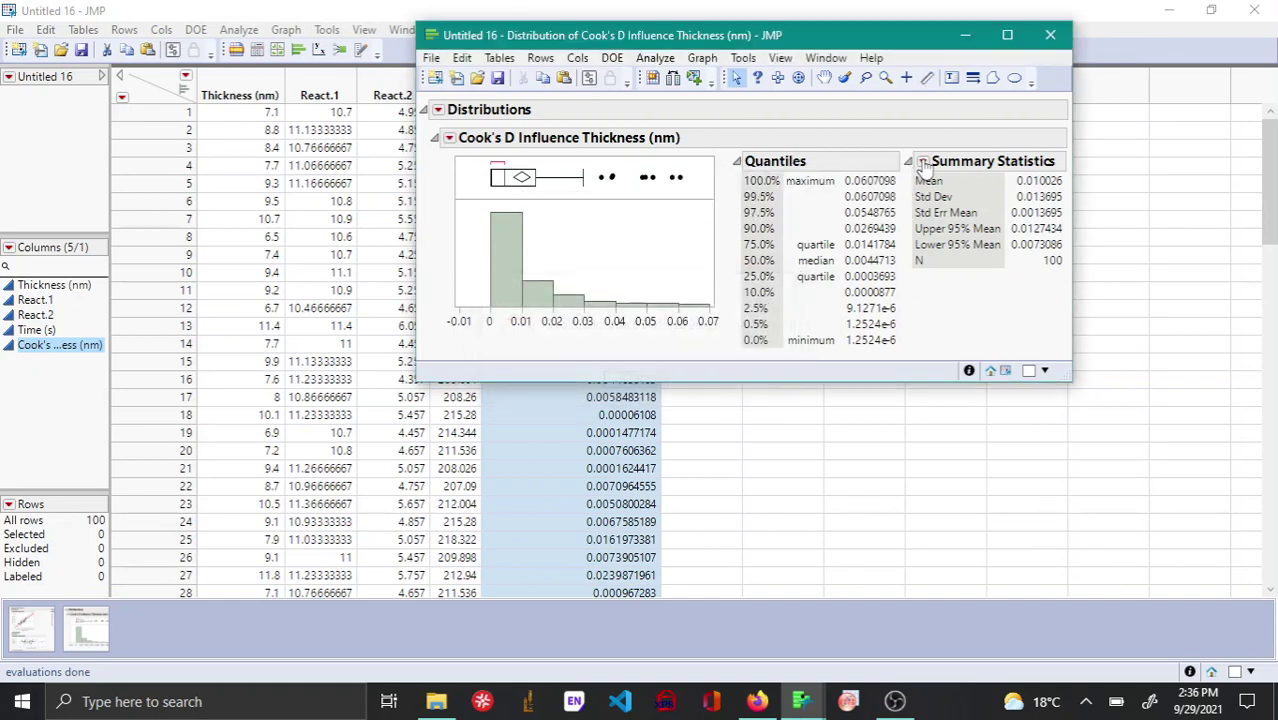
- Add Maximum via Customize Summary Statistics, which reads 0.0607098
{"action": "left_click", "coordinate": [922, 161]}
{"action": "left_click", "coordinate": [817, 184]}
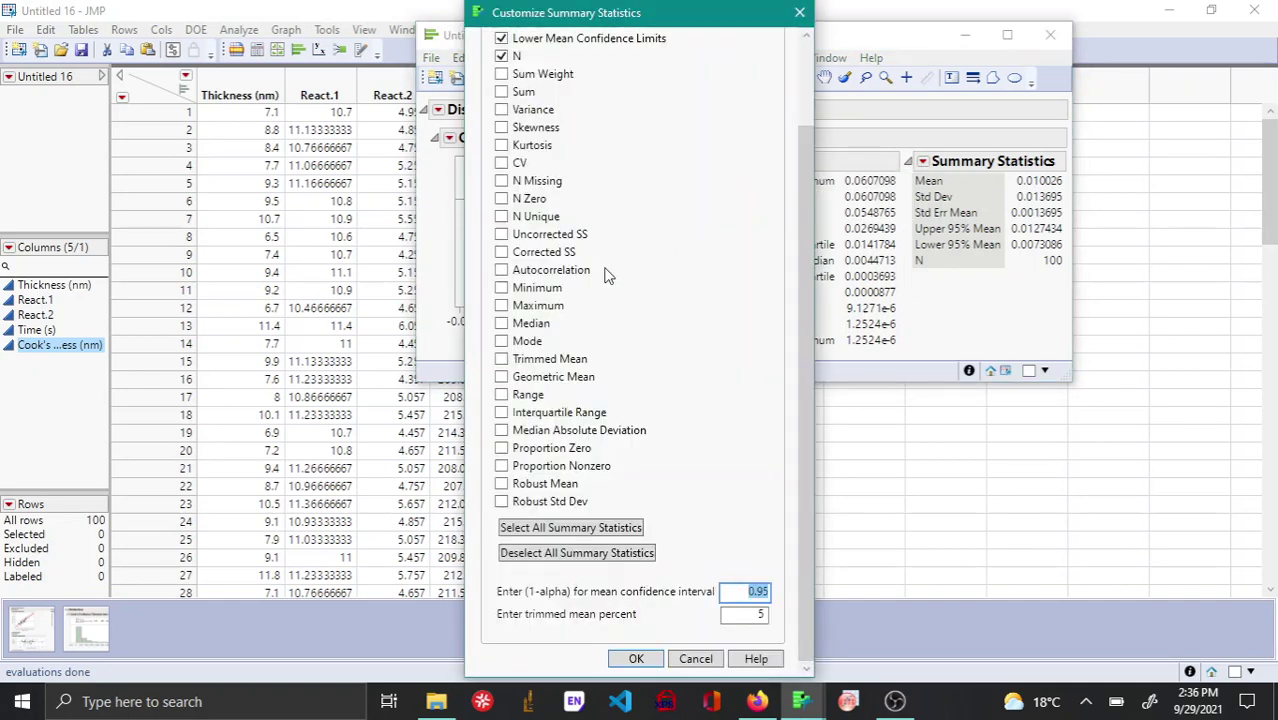
{"action": "left_click", "coordinate": [502, 305]}
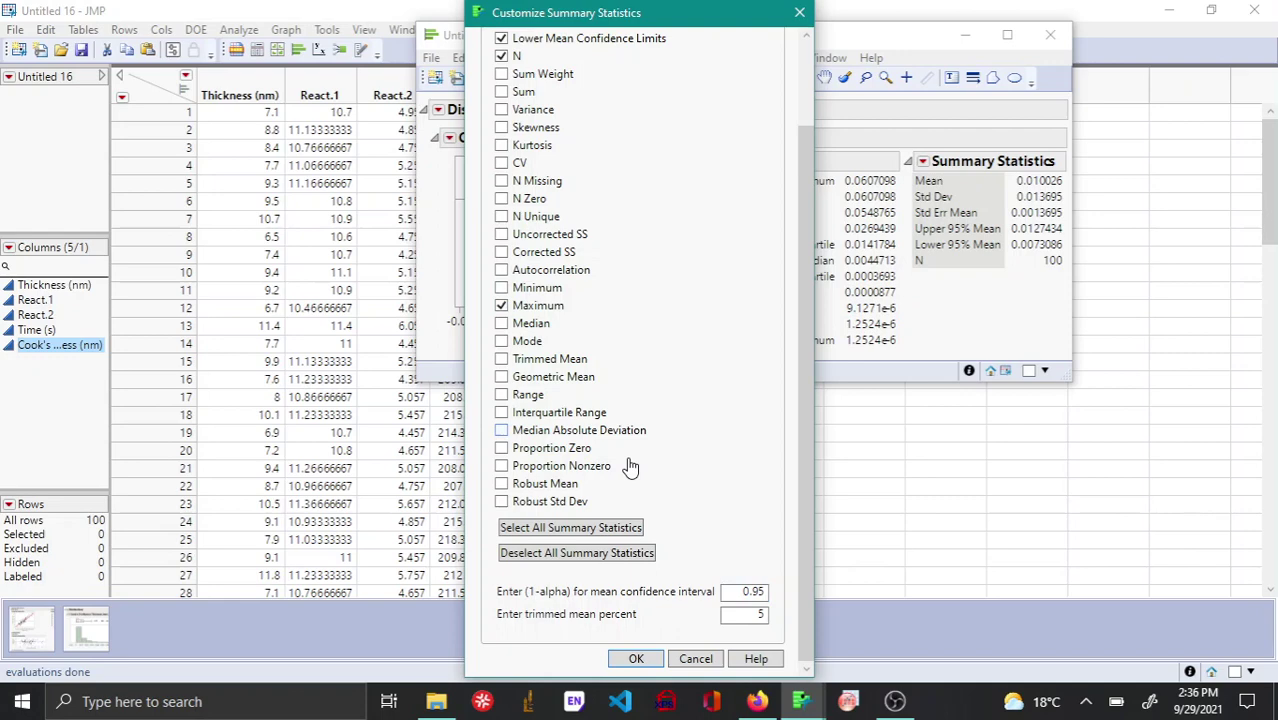
{"action": "left_click", "coordinate": [636, 658]}
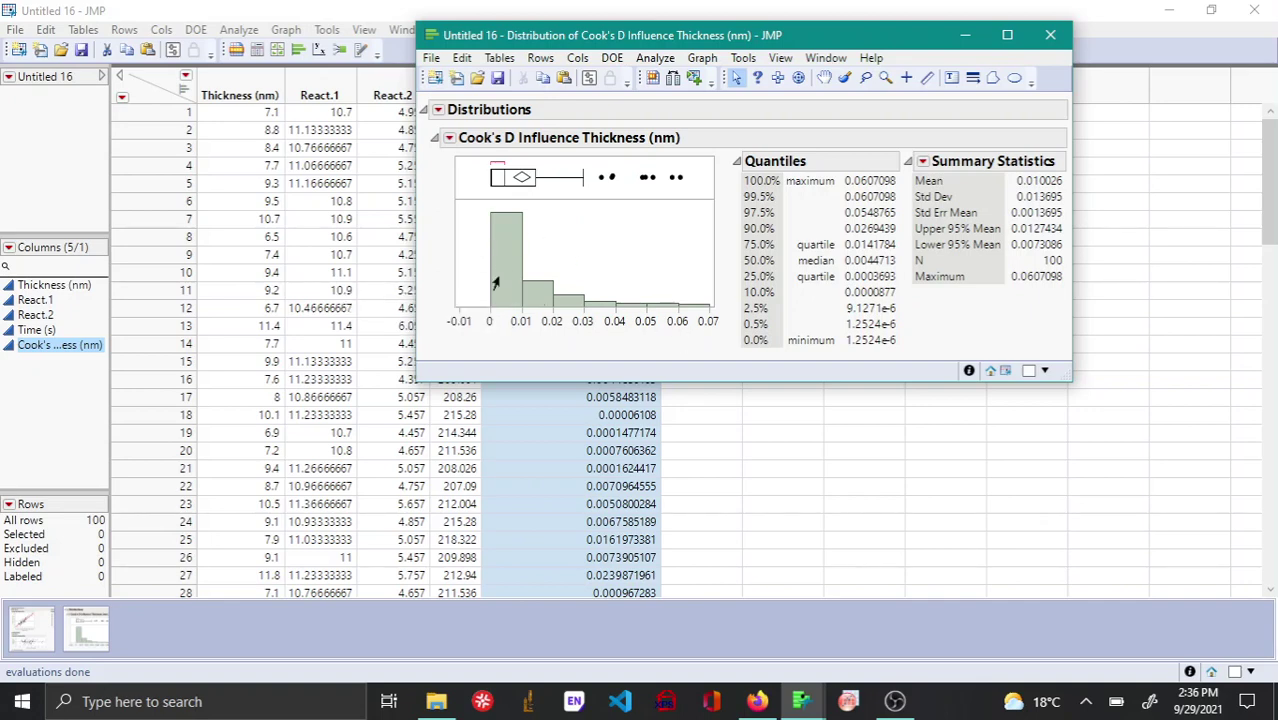
- Close the Cook's D Distribution window, returning to the data table
{"action": "mouse_move", "coordinate": [495, 282]}
{"action": "left_click", "coordinate": [1049, 36]}
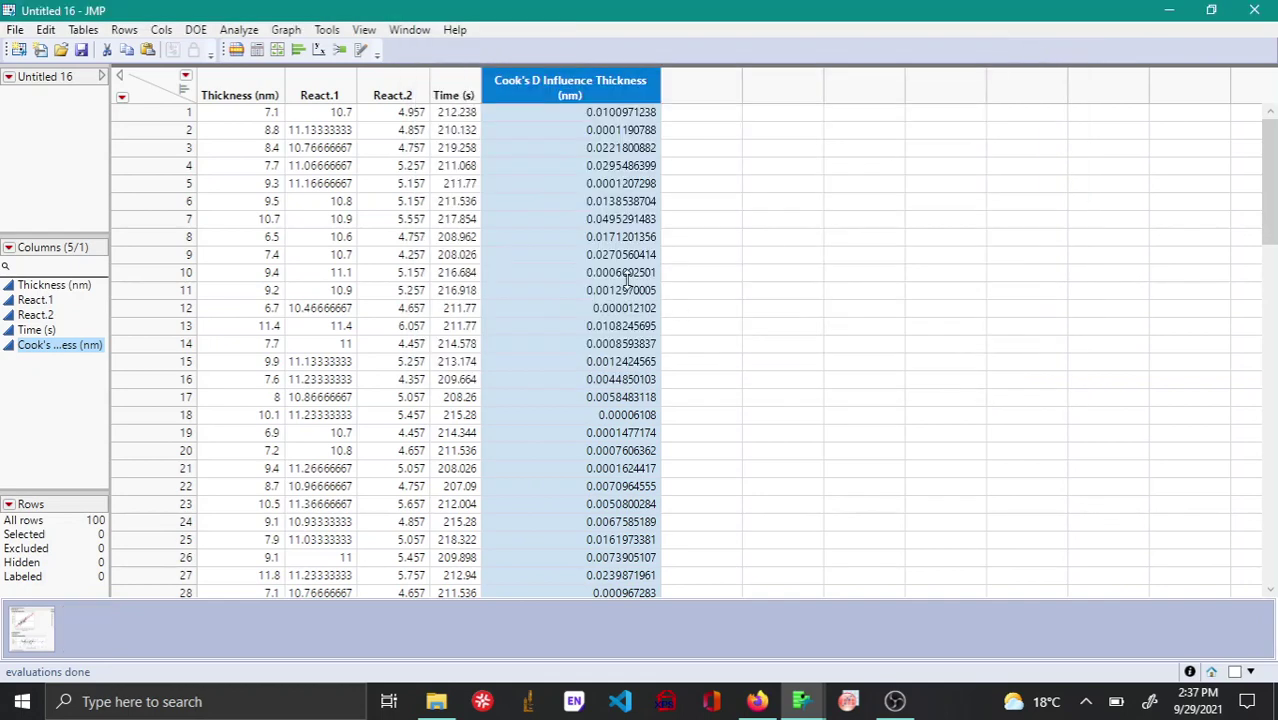